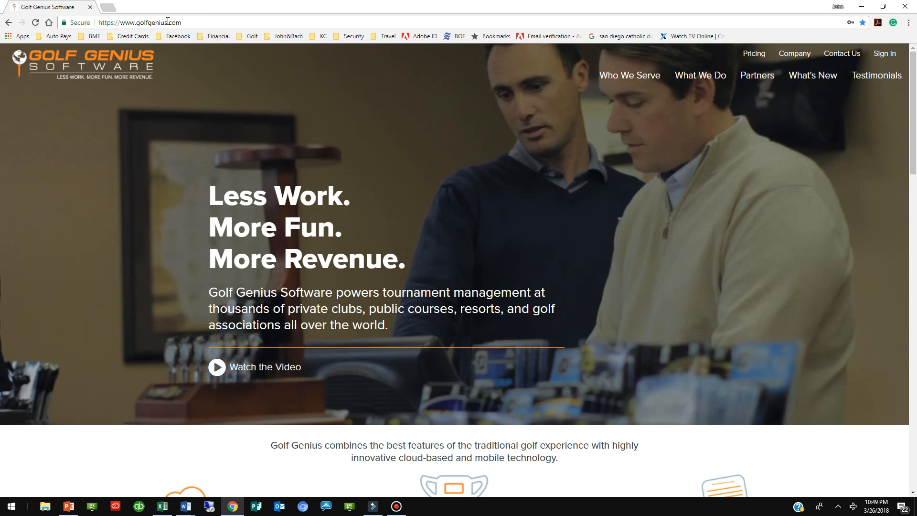
# Sign in to the Golf Genius website with the saved account credentials.
pyautogui.moveTo(119, 22); pyautogui.dragTo(225, 22)
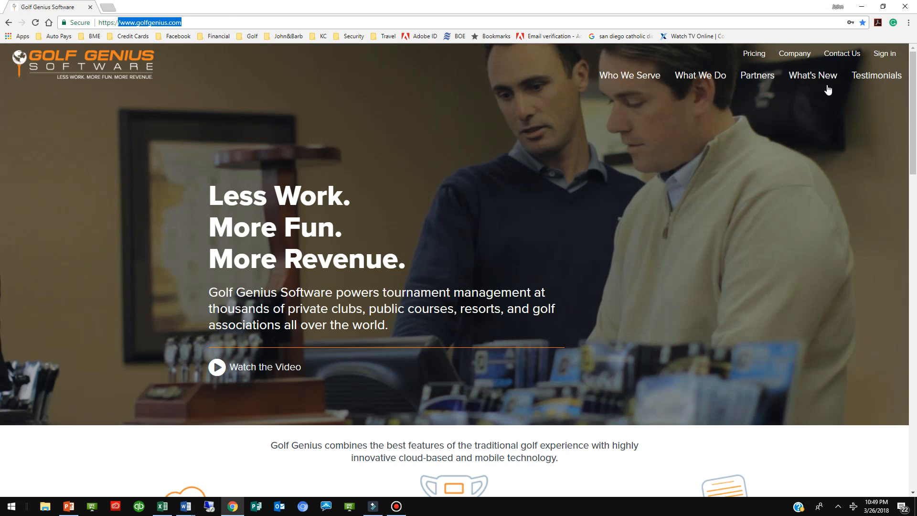
pyautogui.click(883, 57)
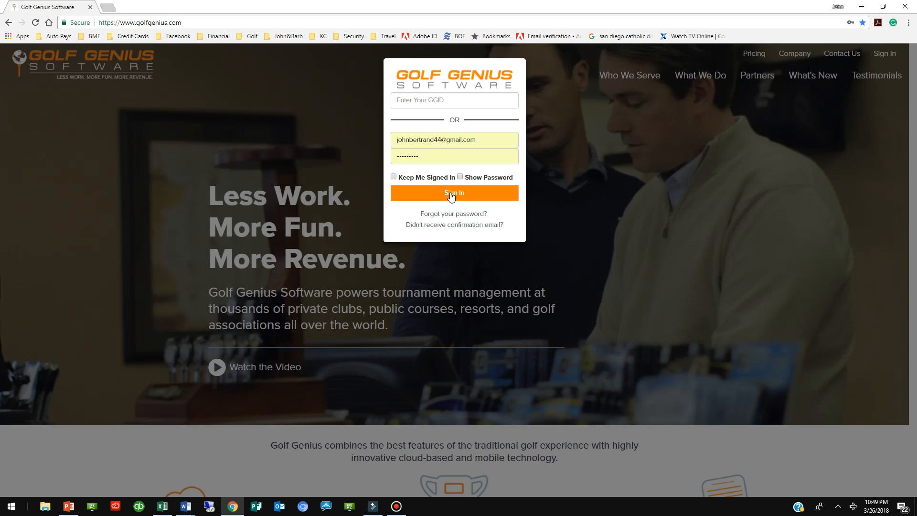
pyautogui.click(451, 193)
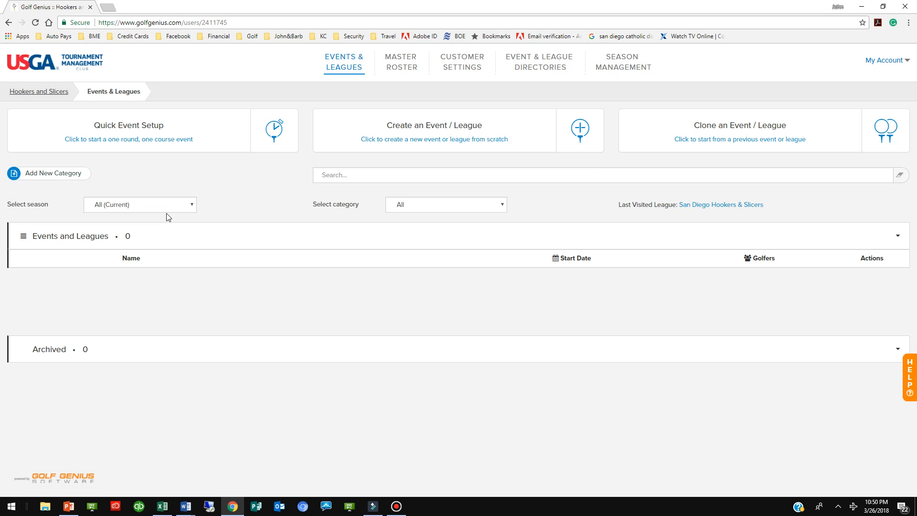
# List events from all seasons and open the San Diego Hookers & Slicers league.
pyautogui.click(193, 205)
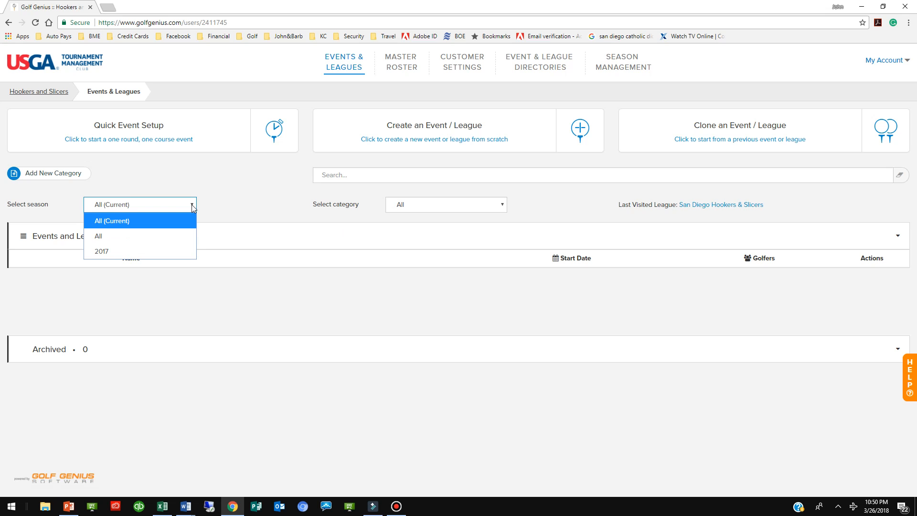
pyautogui.click(123, 237)
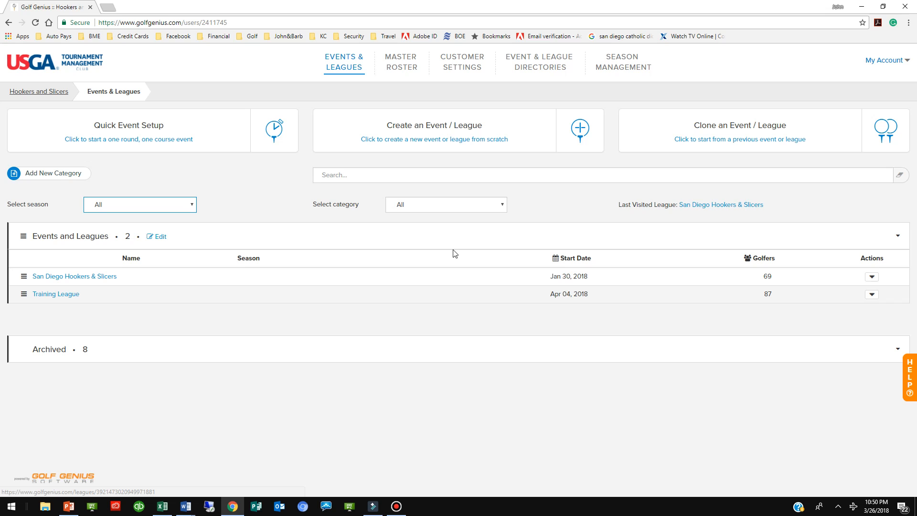
pyautogui.click(713, 206)
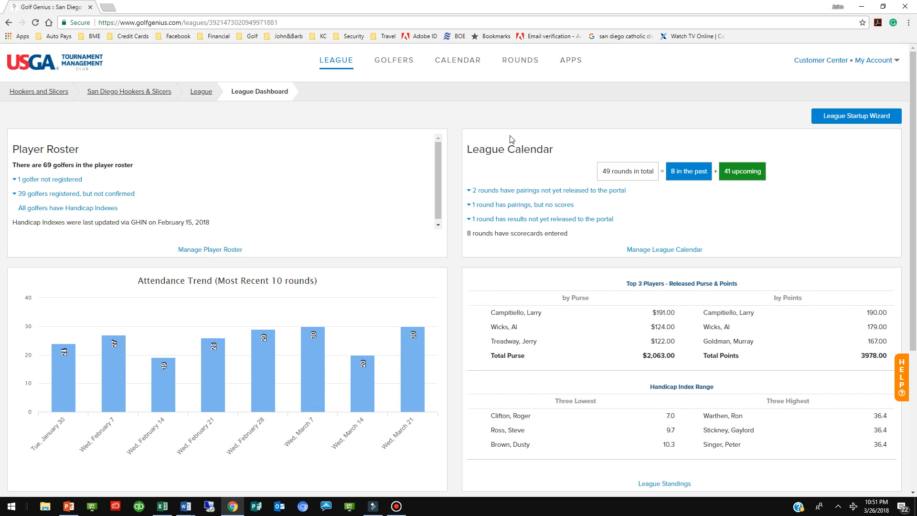
# From the tabular calendar view, open the Steele Canyon (Winter Scramble) $49 round of 21 March 2018.
pyautogui.click(453, 64)
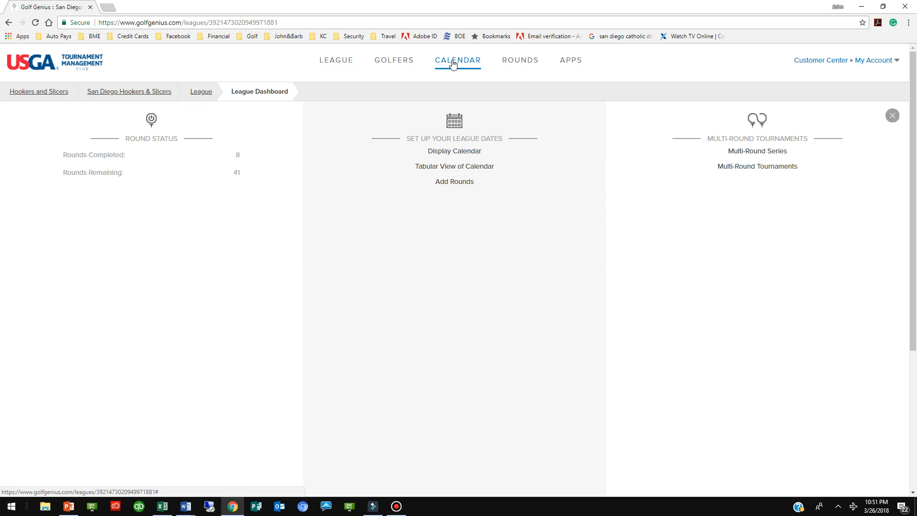
pyautogui.click(454, 167)
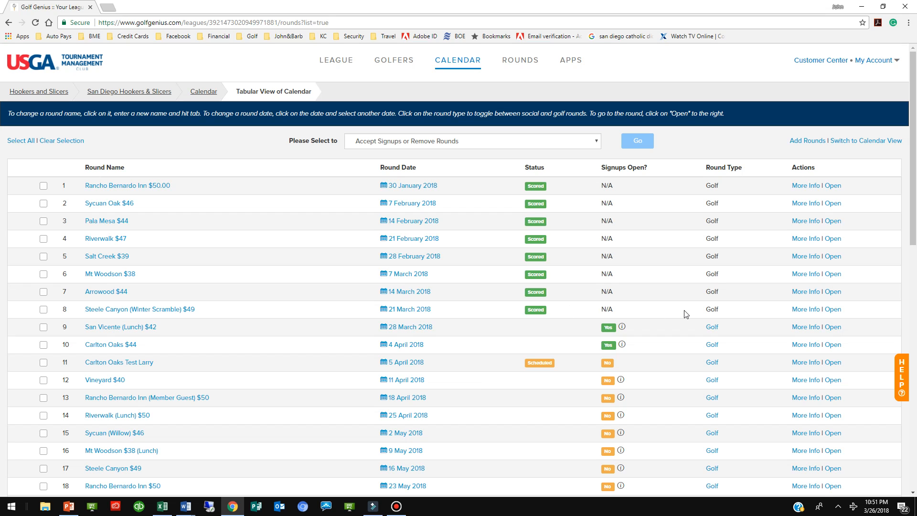
pyautogui.click(832, 311)
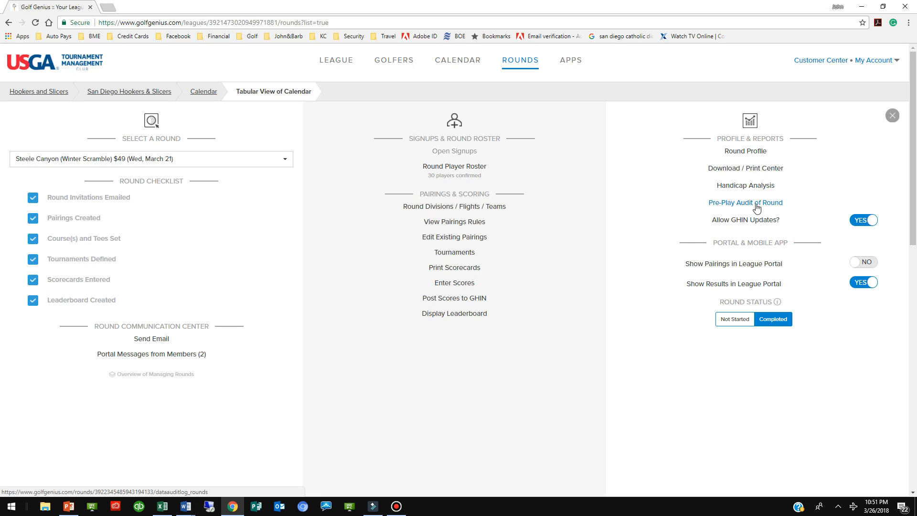
# Generate the round's Alpha List from the Download / Print Center in portrait orientation, saving its settings.
pyautogui.click(749, 170)
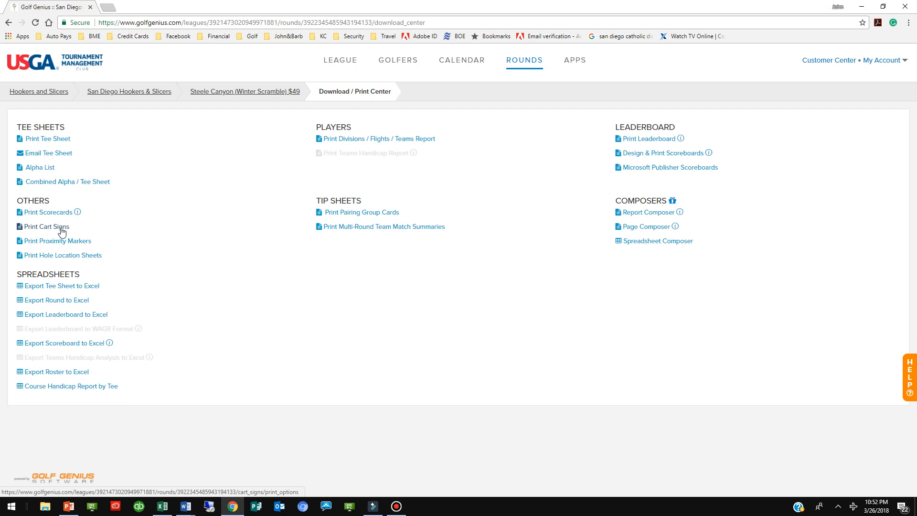
pyautogui.click(48, 170)
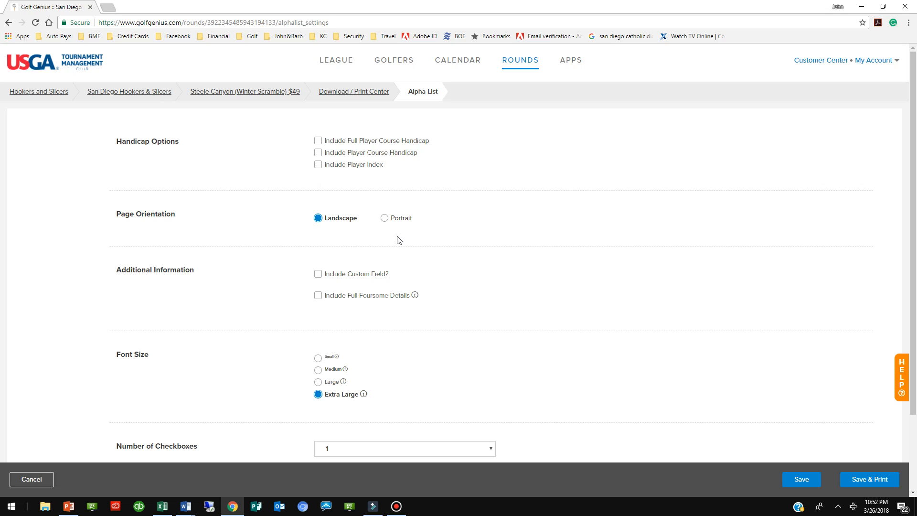
pyautogui.click(385, 220)
pyautogui.scroll(-2, 408, 289)
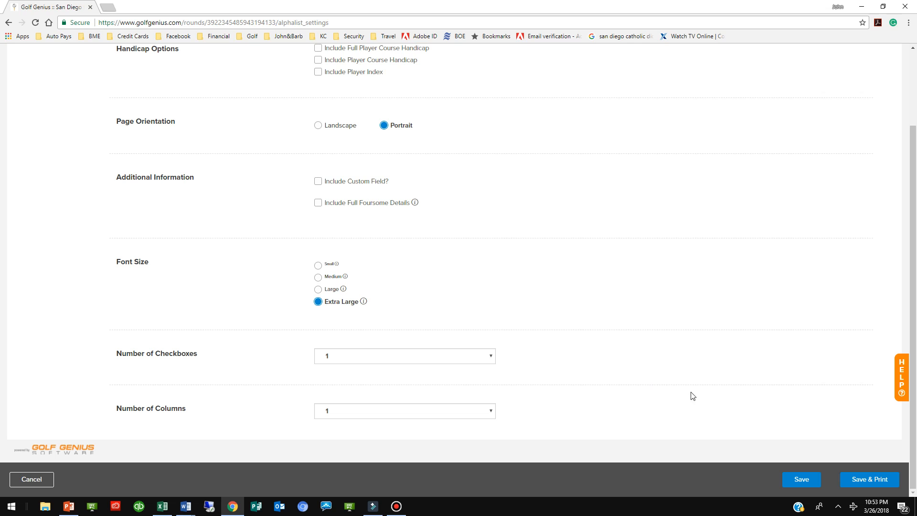
pyautogui.scroll(2, 543, 316)
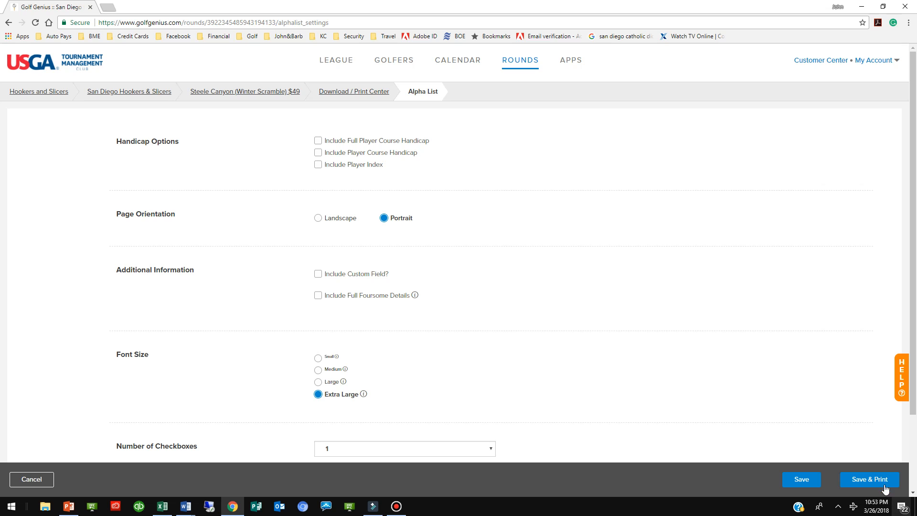
pyautogui.click(868, 482)
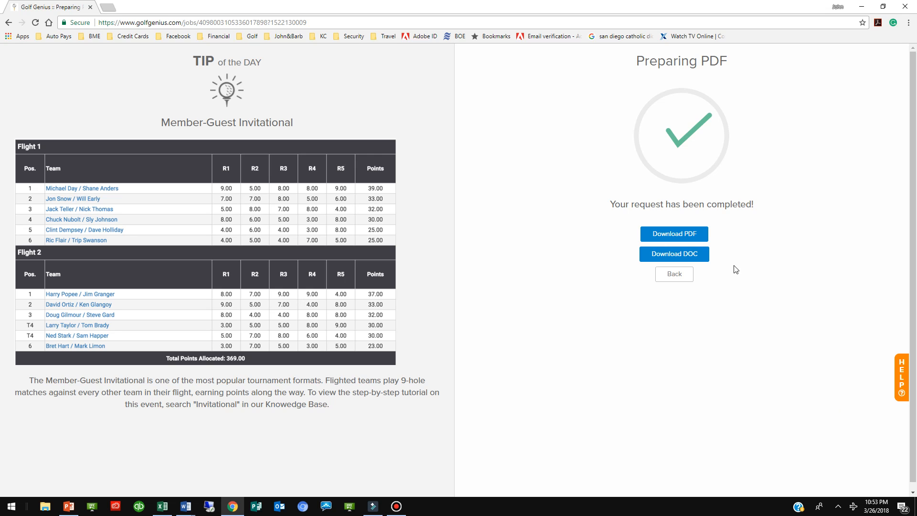
# Download the Alpha List as a PDF, save it to the Desktop as San Diego Hookers _ Slicers Alpha List.pdf, and close the PDF.
pyautogui.click(675, 233)
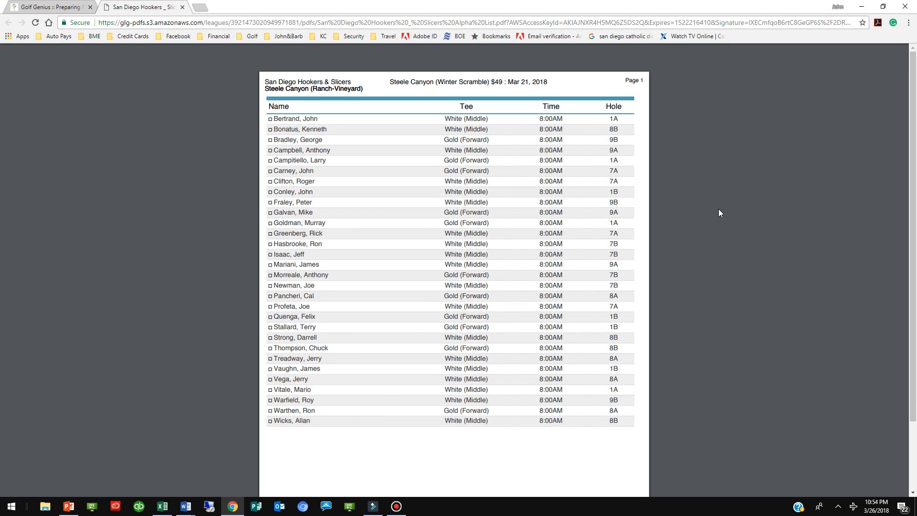
pyautogui.rightClick(753, 159)
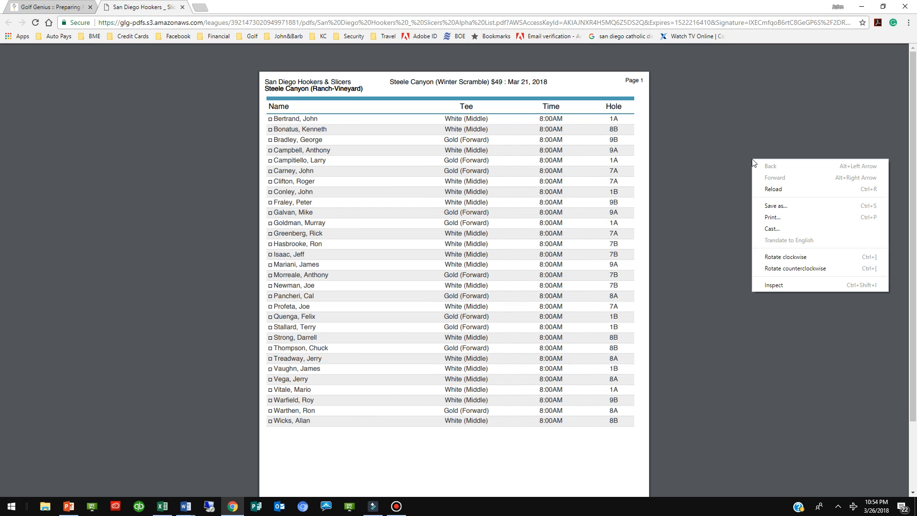
pyautogui.click(776, 206)
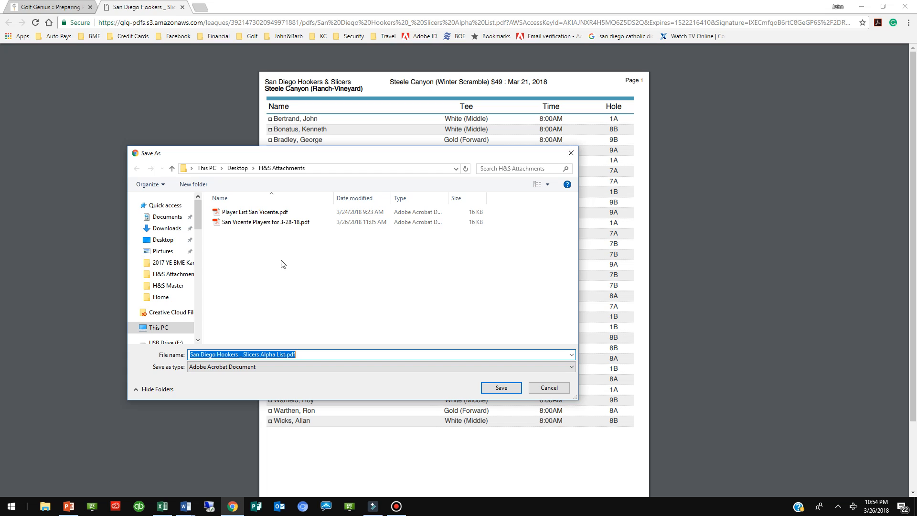
pyautogui.click(166, 241)
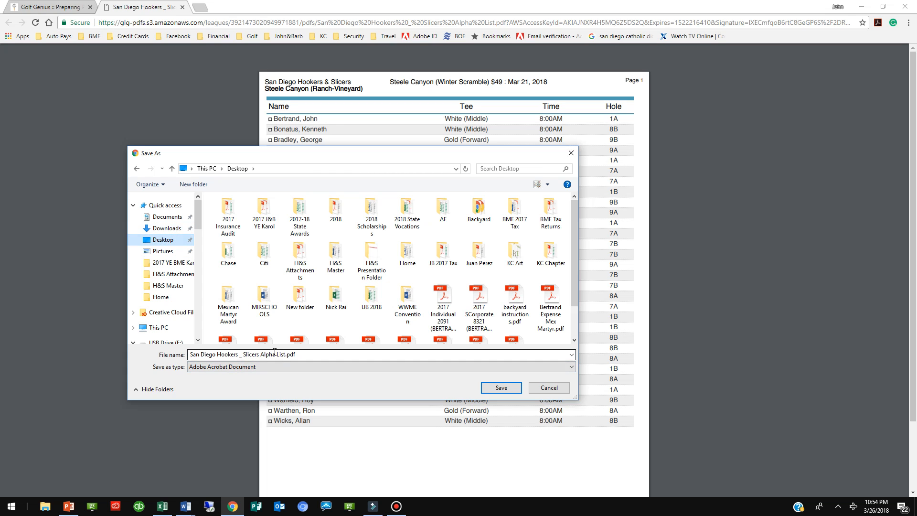
pyautogui.click(250, 354)
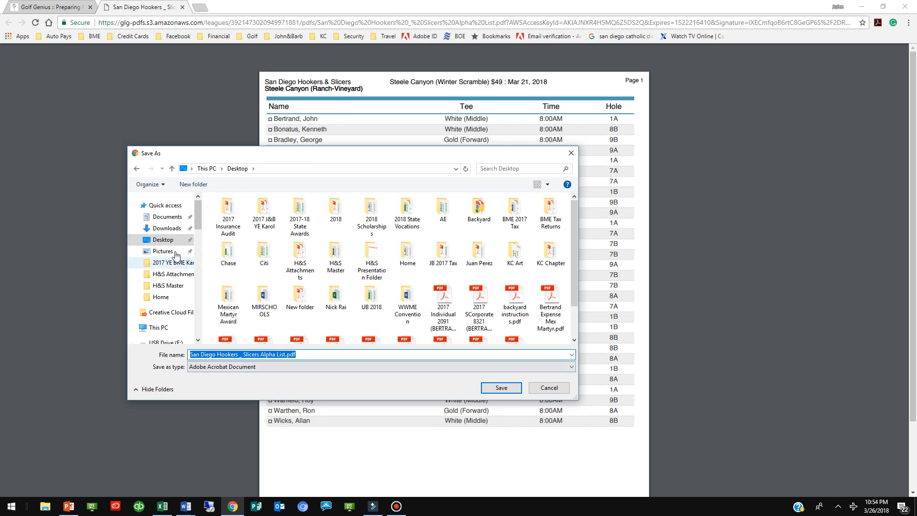
pyautogui.click(164, 240)
pyautogui.click(413, 323)
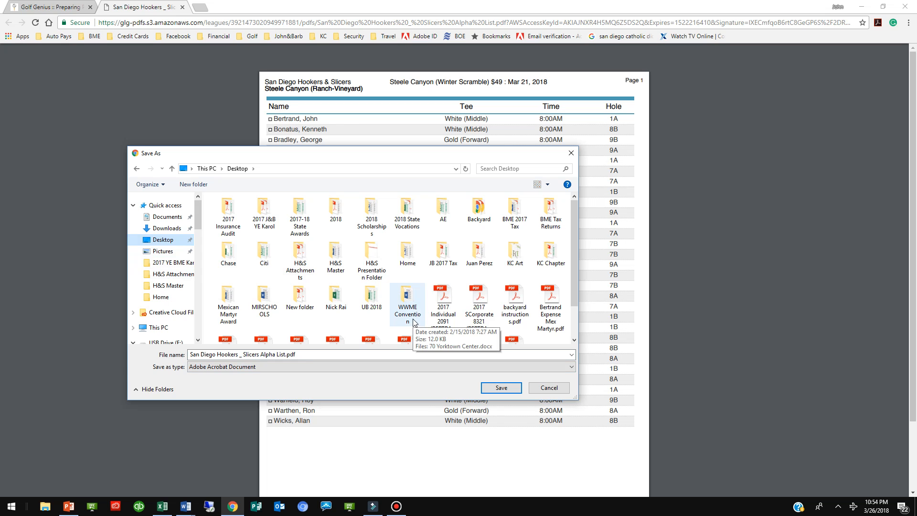
pyautogui.click(513, 390)
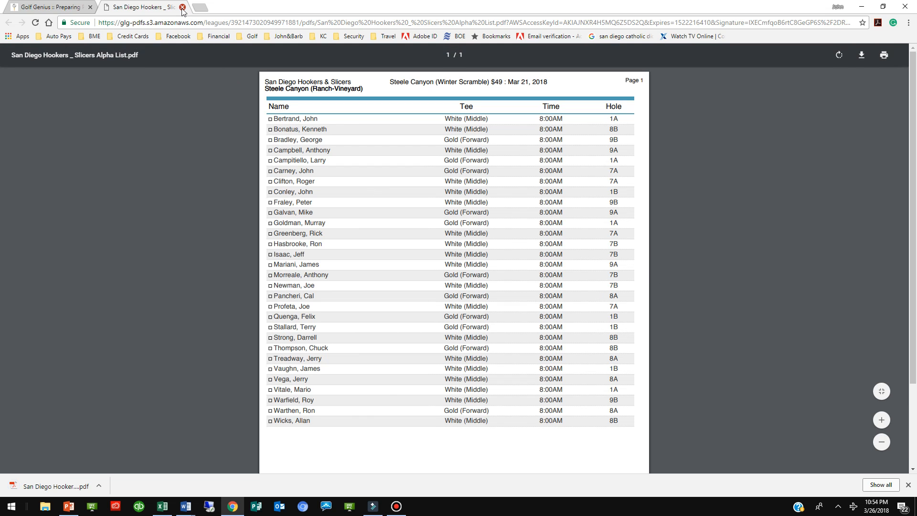
pyautogui.click(182, 7)
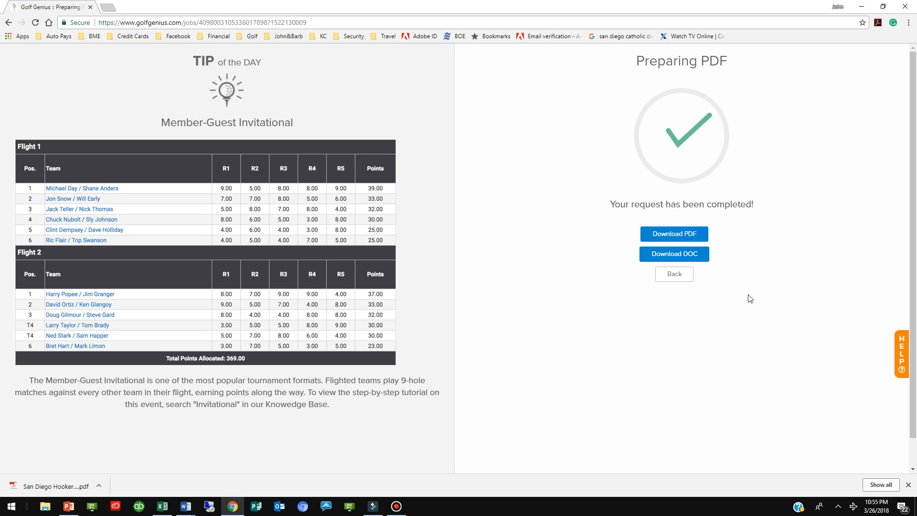
# Leave the finished report and open the Send Email form for the Steele Canyon round's confirmed players.
pyautogui.click(672, 278)
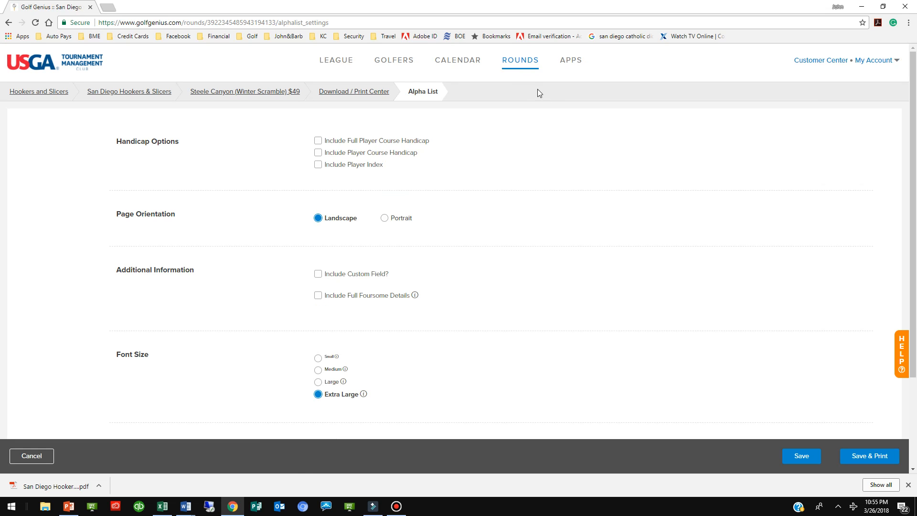
pyautogui.click(524, 62)
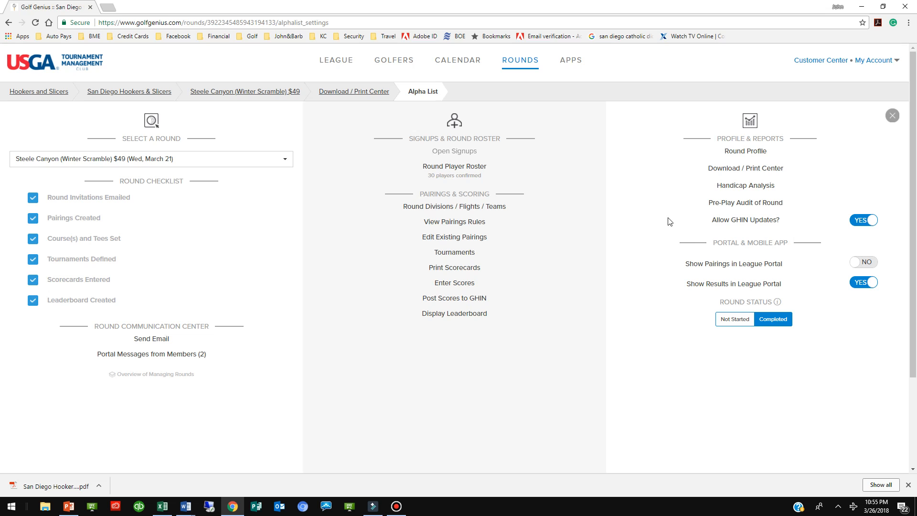
pyautogui.click(742, 172)
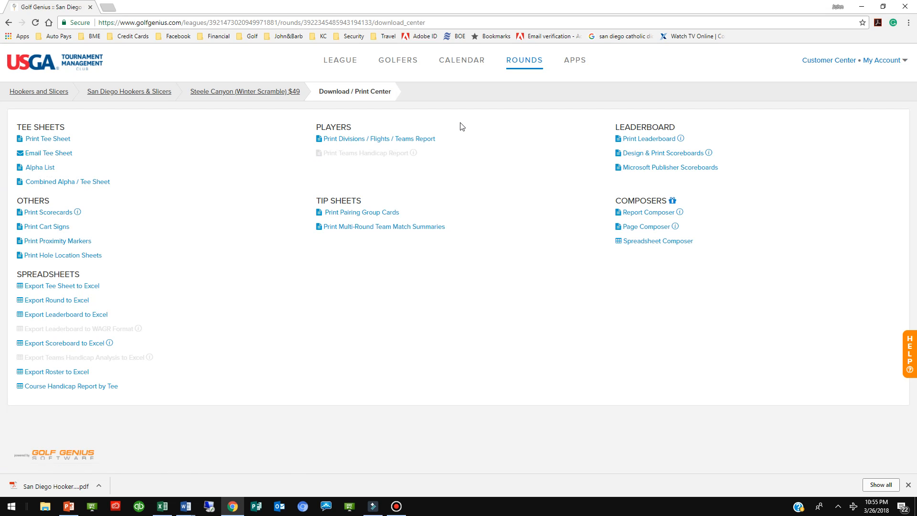
pyautogui.click(521, 63)
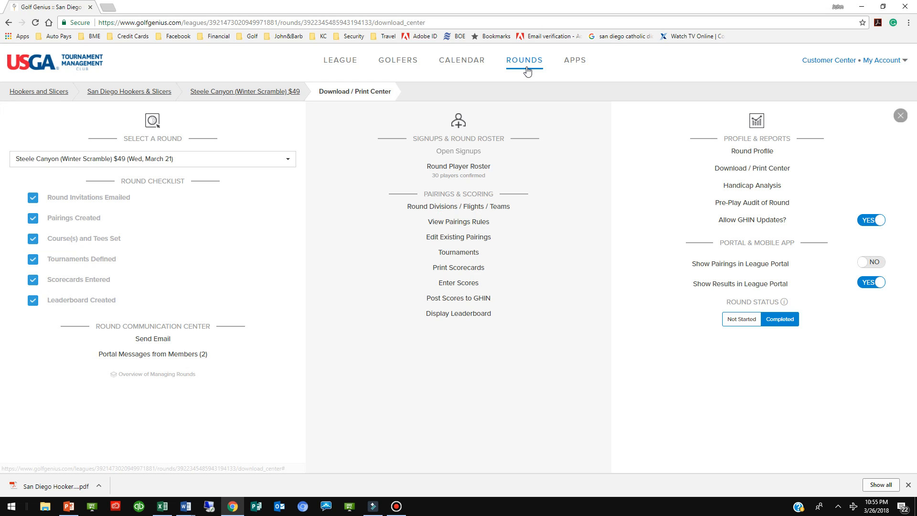
pyautogui.click(153, 340)
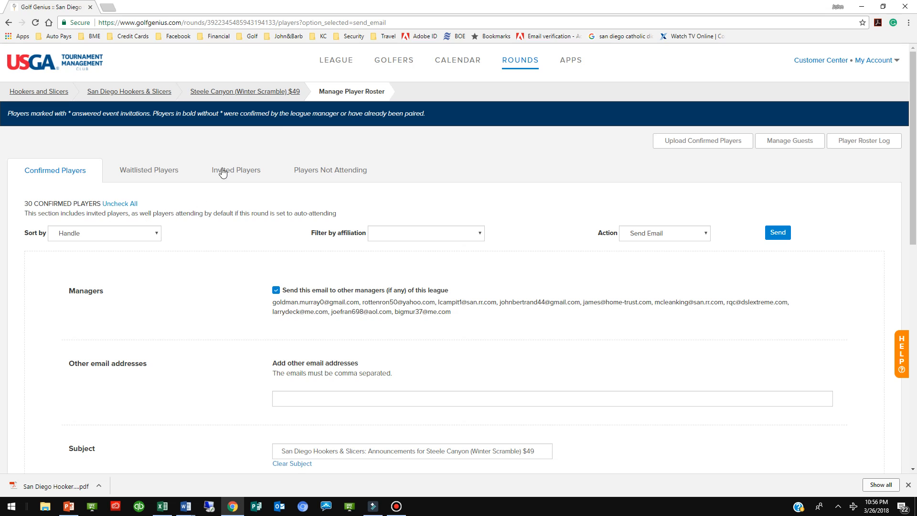
# Look at the invited players, return to the confirmed players and submit the action for the checked golfers.
pyautogui.click(239, 174)
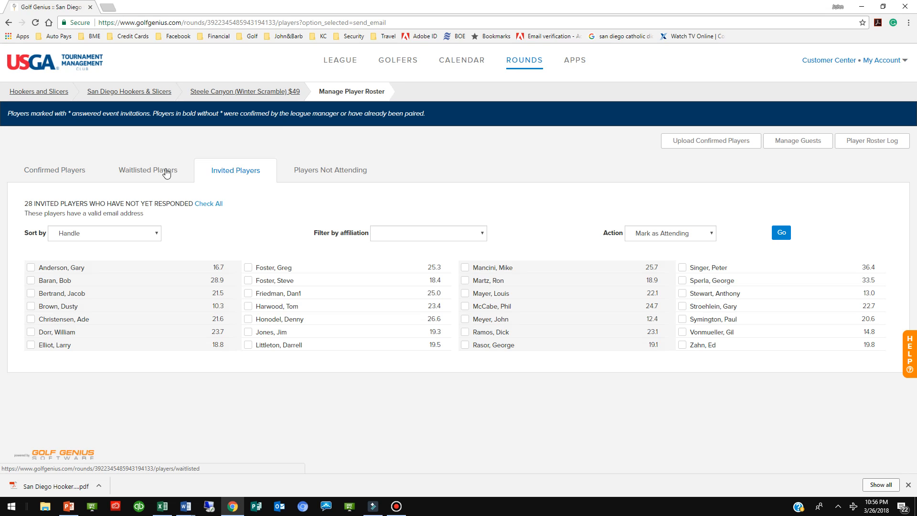
pyautogui.click(73, 172)
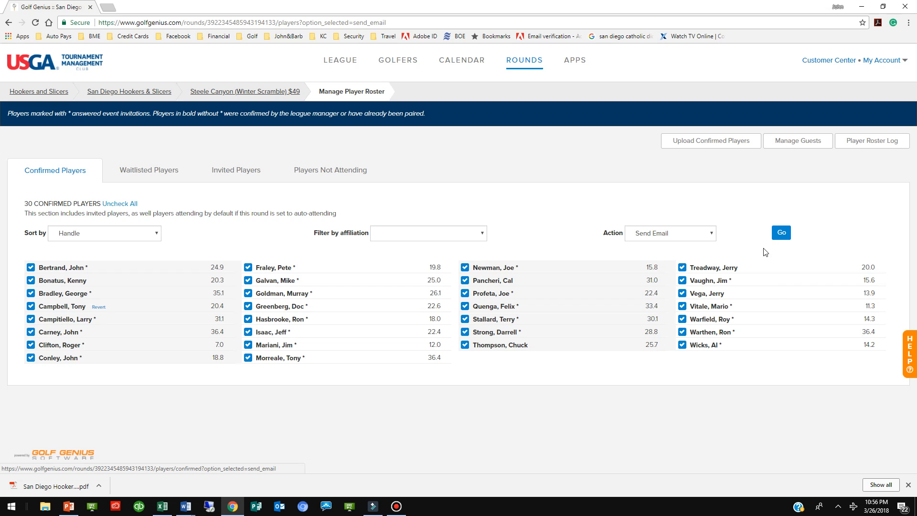
pyautogui.click(782, 234)
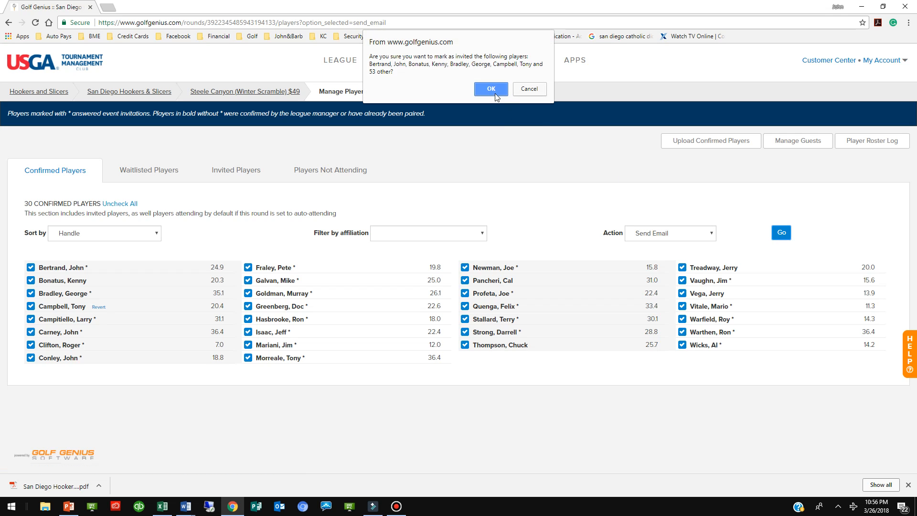
pyautogui.click(491, 89)
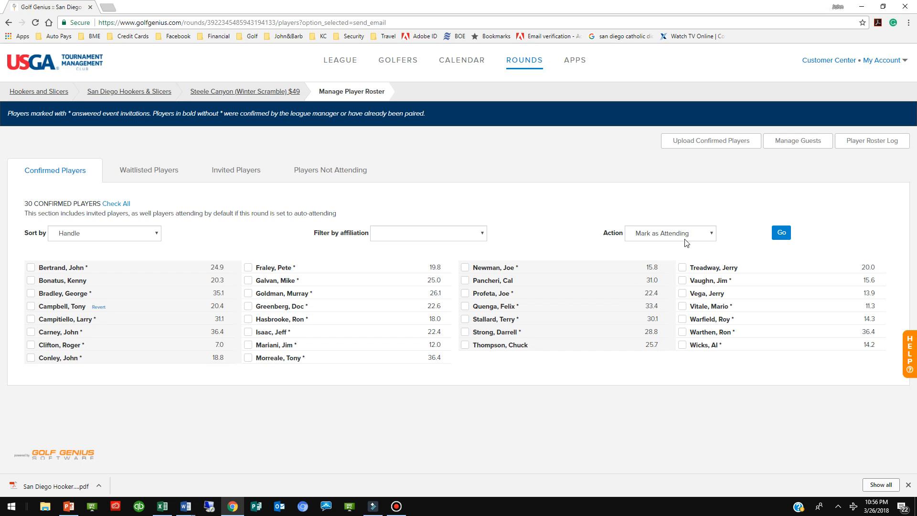
# Choose the Send Email action for the confirmed players and replace the subject with "First Reminder salt creek april 4".
pyautogui.click(712, 234)
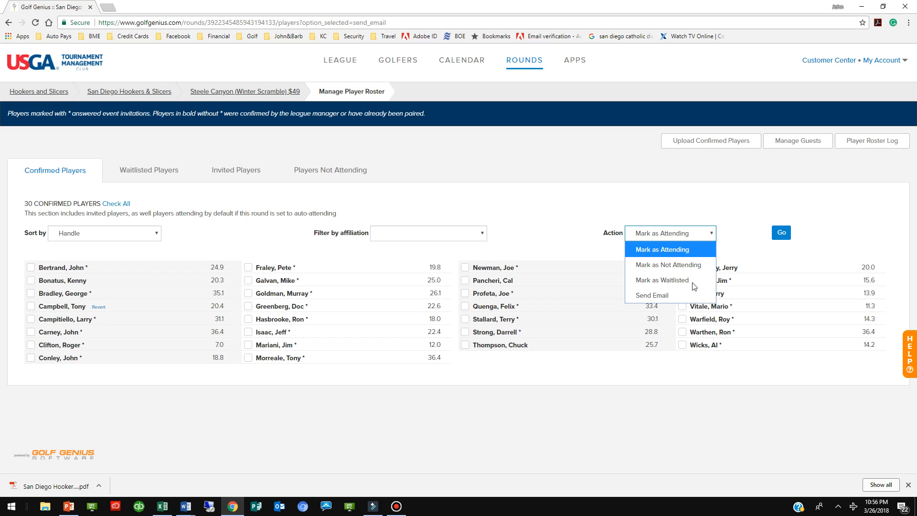
pyautogui.click(677, 298)
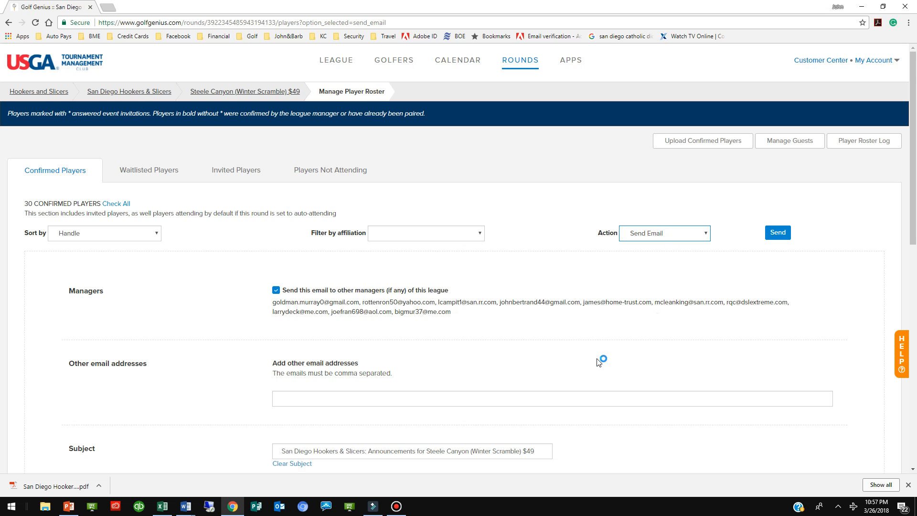
pyautogui.scroll(-3, 601, 360)
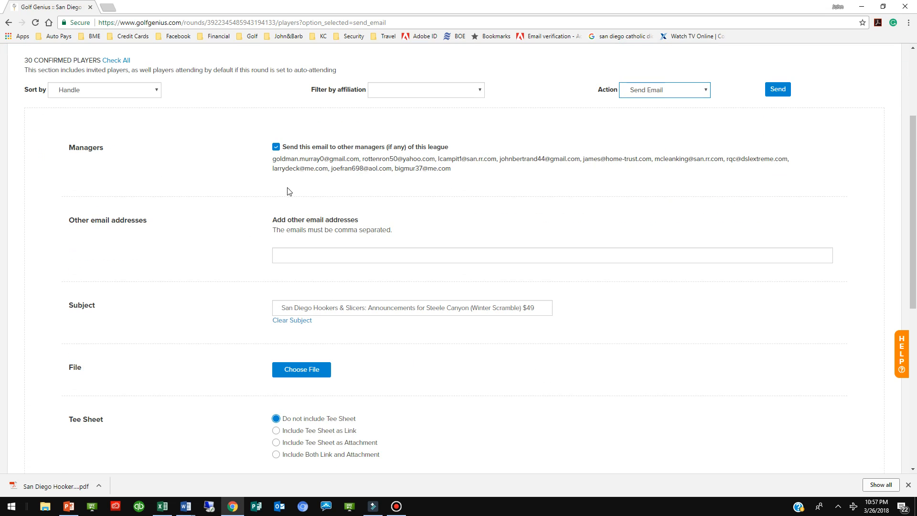
pyautogui.scroll(-2, 335, 244)
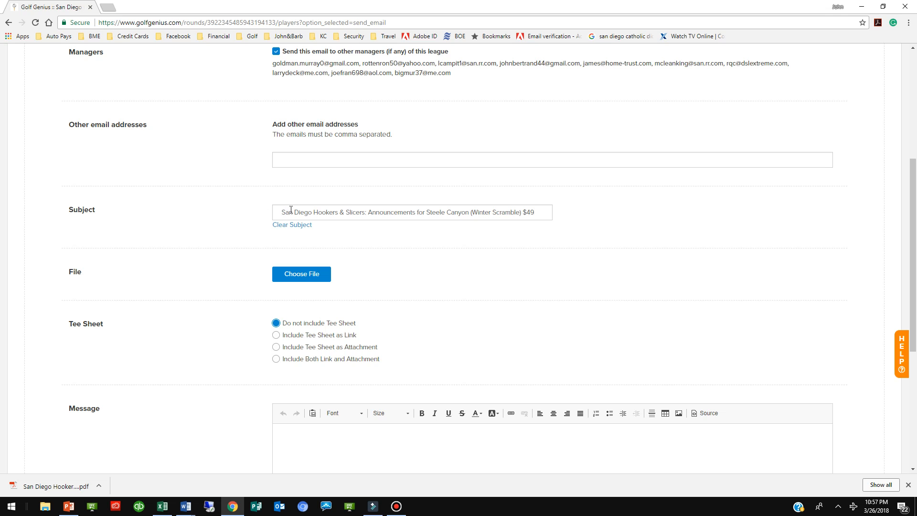
pyautogui.moveTo(281, 212); pyautogui.dragTo(577, 224)
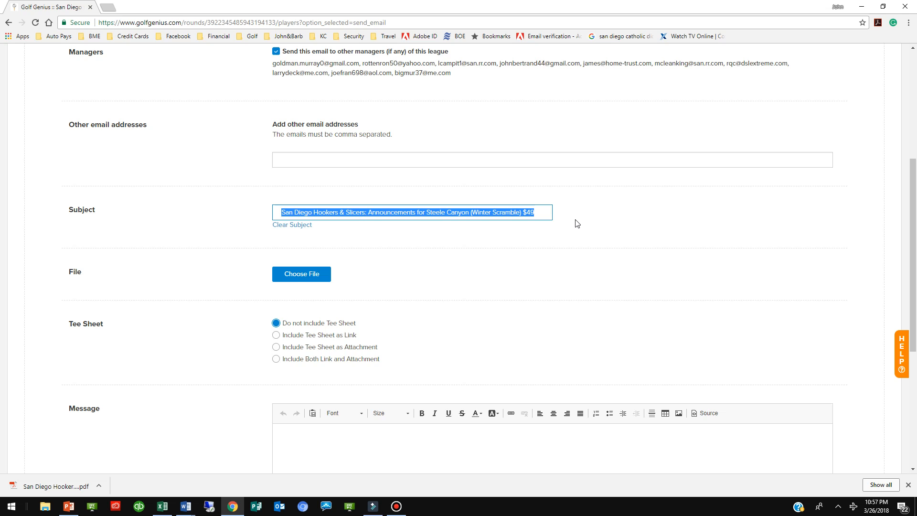
pyautogui.write('First ')
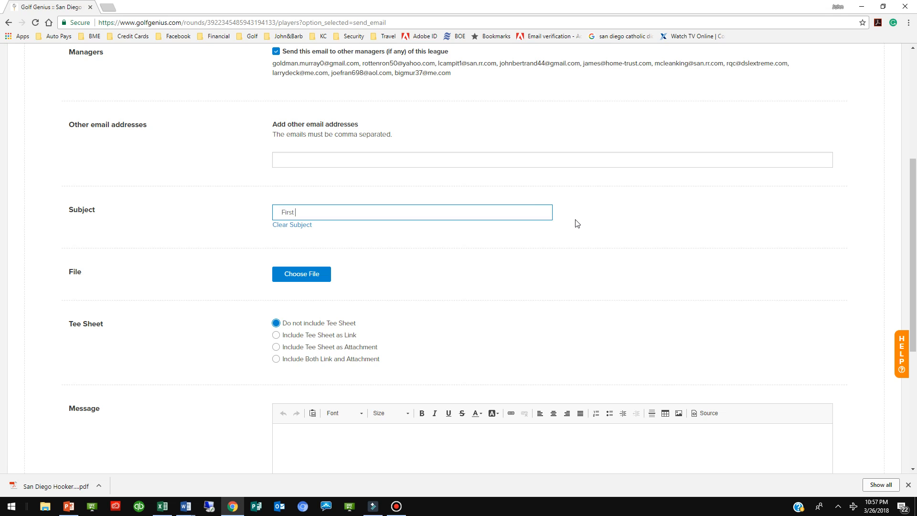
pyautogui.write('Reminder salt creek april 4')
# Attach Player List San Vicente.pdf from the computer's H&S Attachments folder to the email.
pyautogui.click(300, 278)
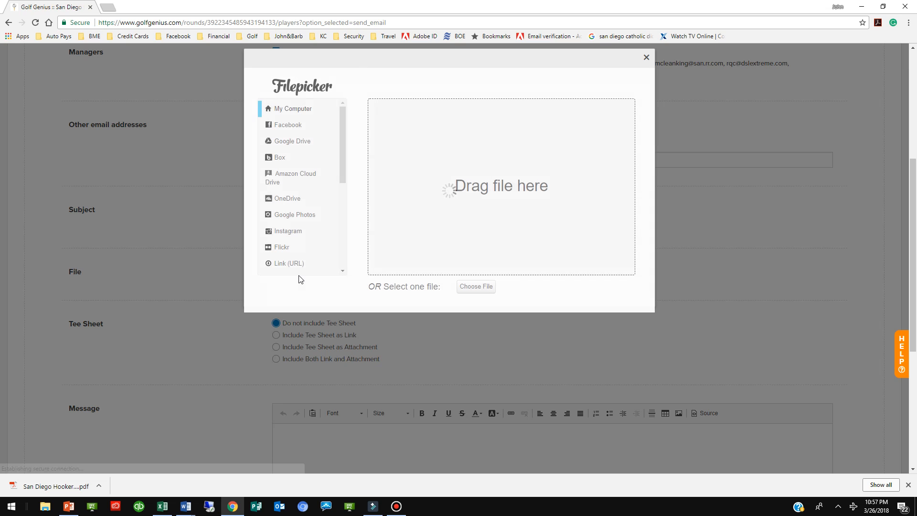
pyautogui.click(482, 288)
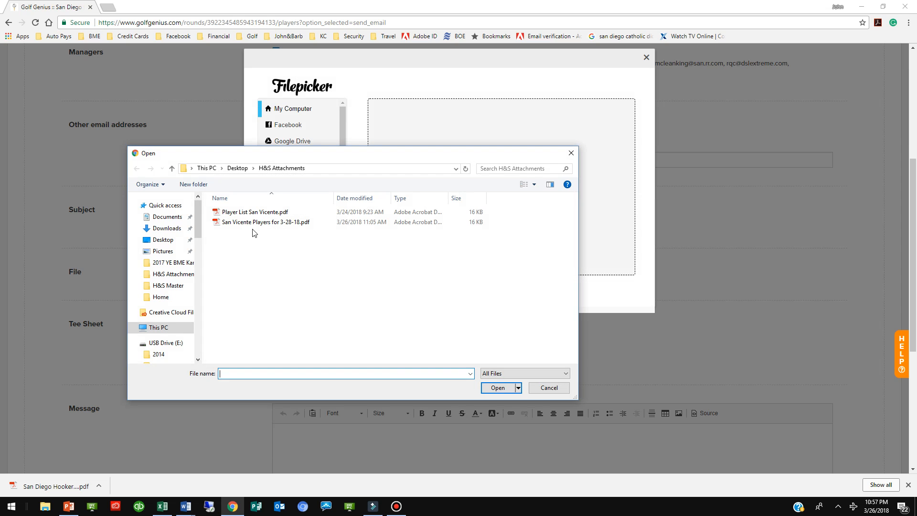
pyautogui.click(257, 213)
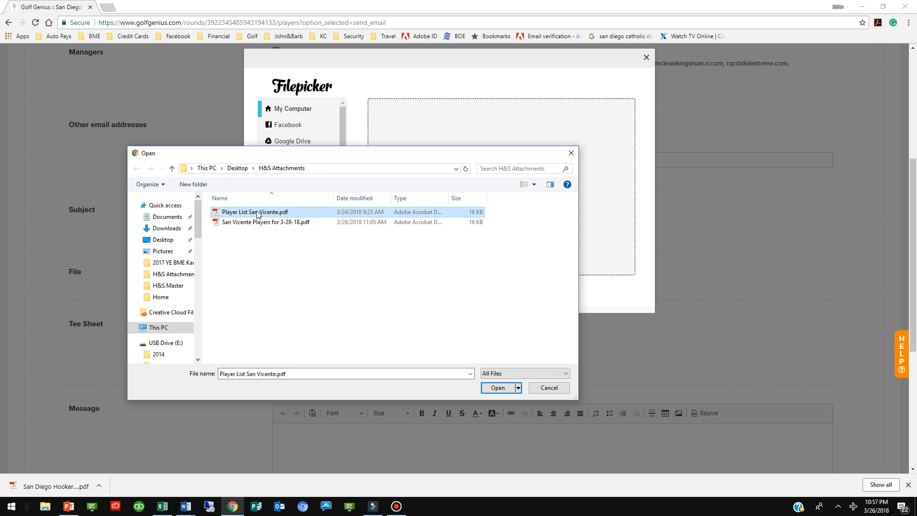
pyautogui.click(506, 389)
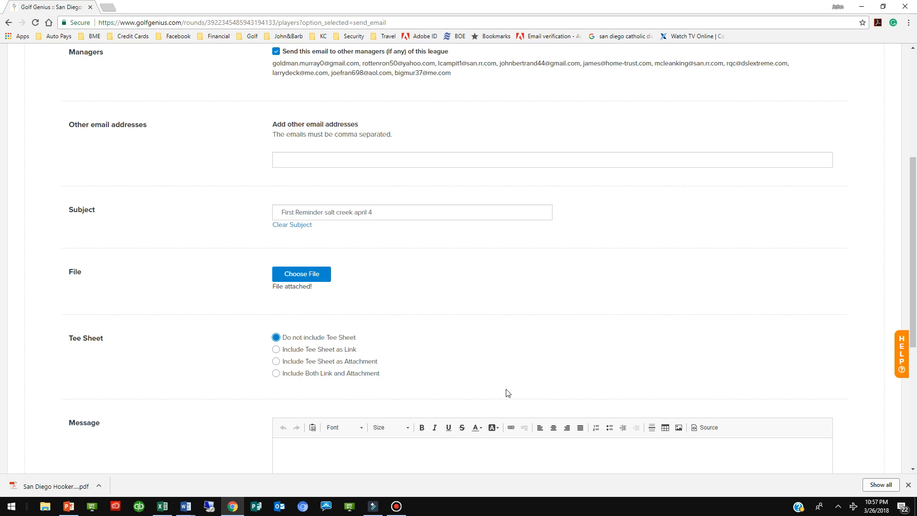
# Include the tee sheet in the email as both link and attachment.
pyautogui.scroll(-1, 352, 374)
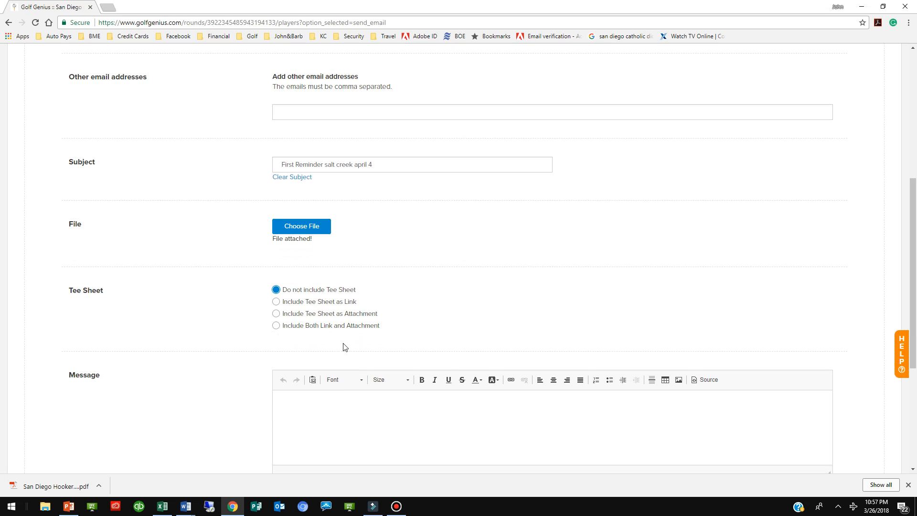
pyautogui.click(276, 326)
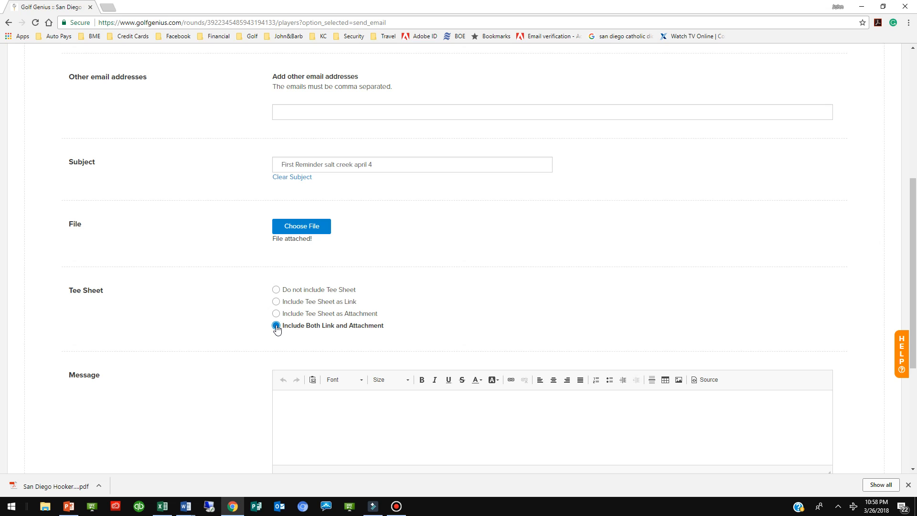
pyautogui.scroll(-4, 361, 354)
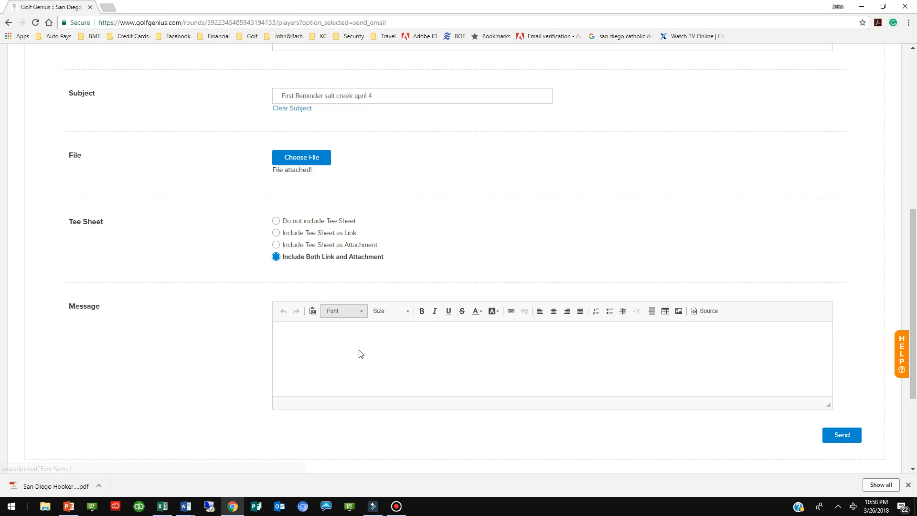
# Check all confirmed players as recipients of the reminder email and look over their names below the form.
pyautogui.scroll(5, 356, 354)
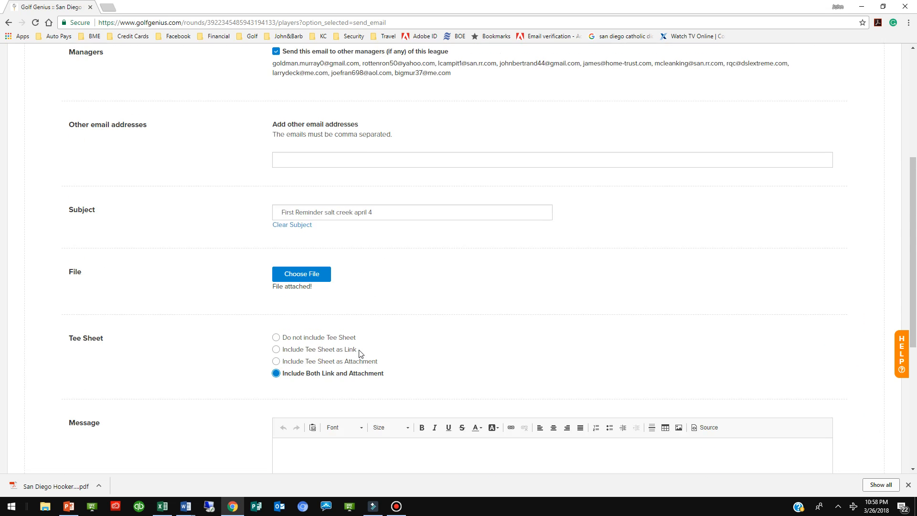
pyautogui.scroll(4, 240, 322)
pyautogui.scroll(-8, 242, 324)
pyautogui.scroll(-2, 281, 423)
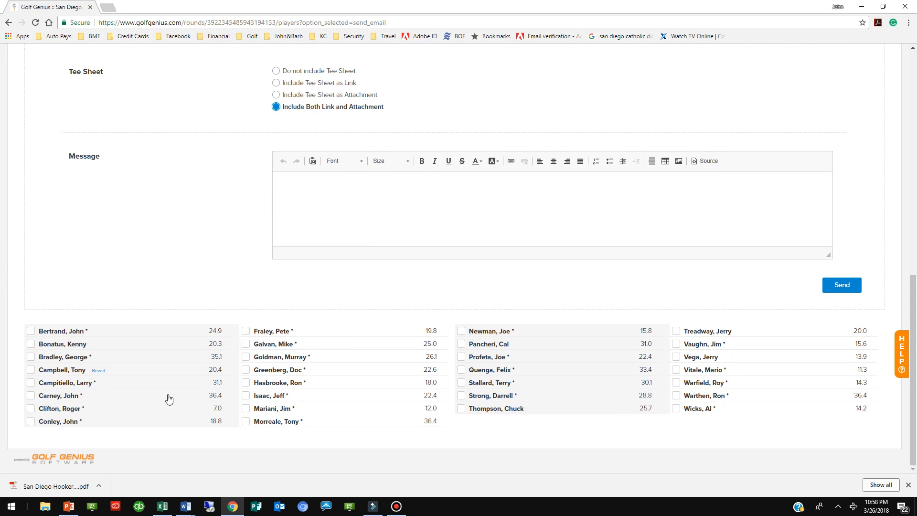
pyautogui.scroll(6, 173, 384)
pyautogui.scroll(5, 174, 385)
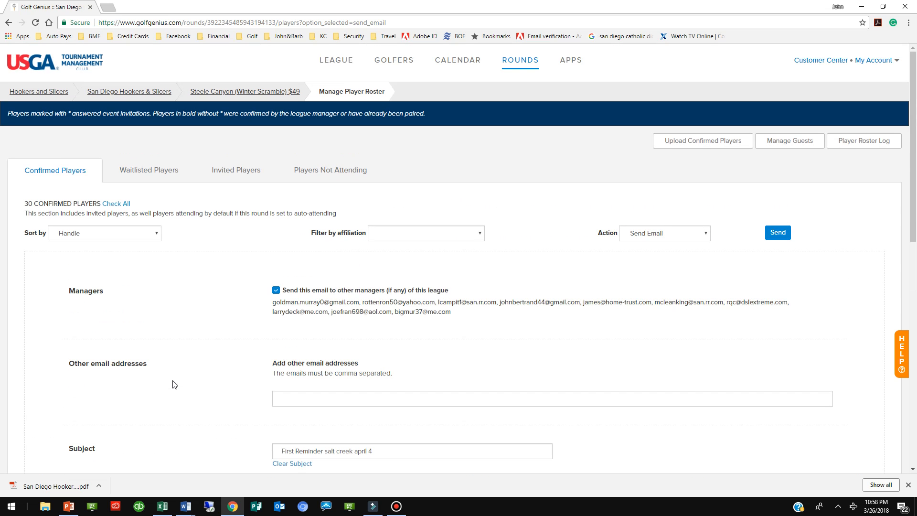
pyautogui.click(122, 206)
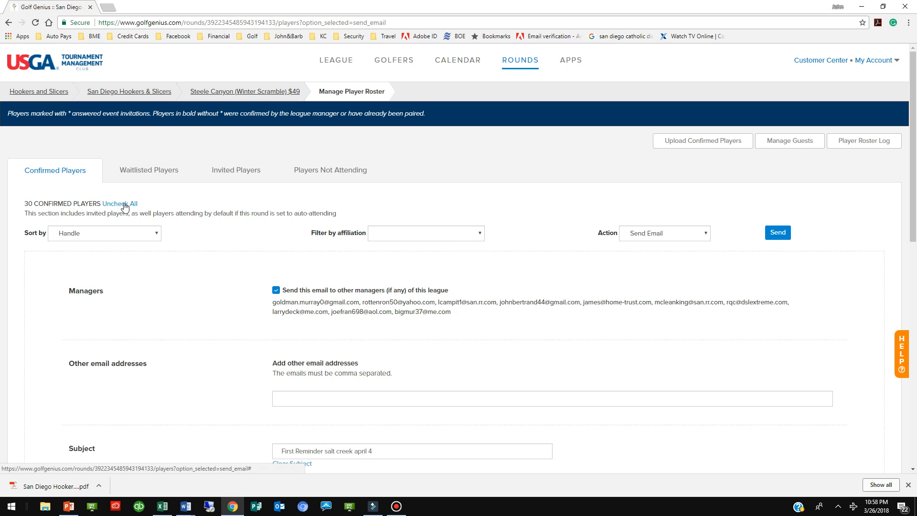
pyautogui.scroll(-10, 272, 402)
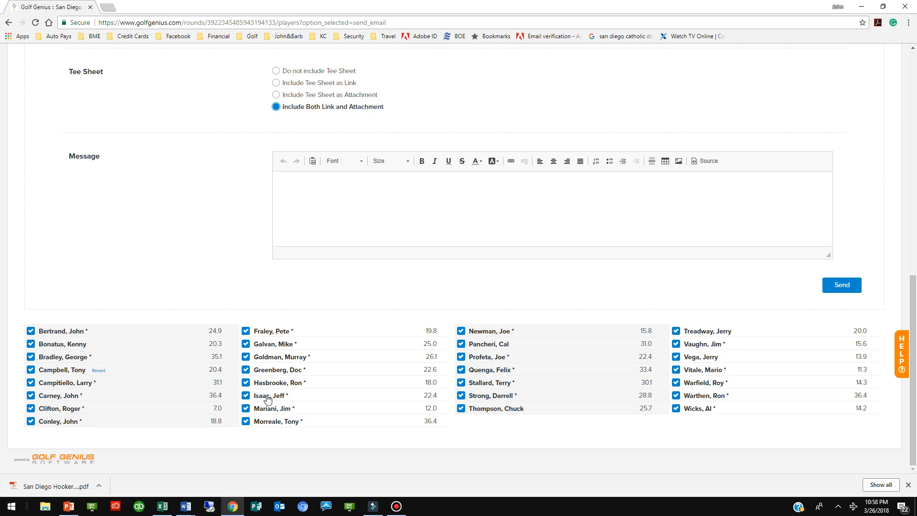
pyautogui.scroll(3, 319, 400)
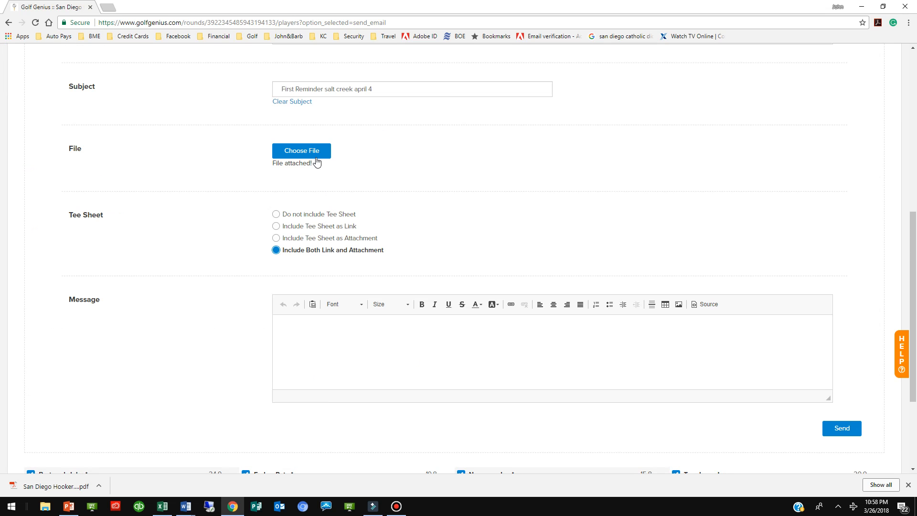
# Start the reminder's message with the line "This is your first reminder for the tournament for April 4".
pyautogui.click(342, 338)
pyautogui.write('This is your first remind')
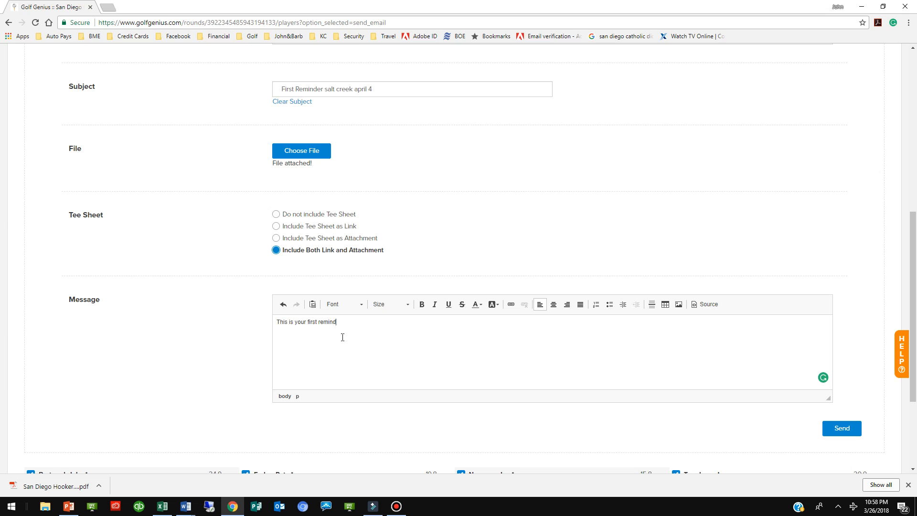
pyautogui.write('er for the toruna')
pyautogui.press('BackSpace')
pyautogui.press('BackSpace')
pyautogui.press('BackSpace')
pyautogui.press('BackSpace')
pyautogui.write('urnamen')
pyautogui.write('t for A')
pyautogui.write('pril 4')
# Add a second message line reading "If you are not on the list and wish to play follow the instructions below".
pyautogui.write('If you are not')
pyautogui.write(' on the list and ')
pyautogui.write('wish to play ')
pyautogui.write('fl')
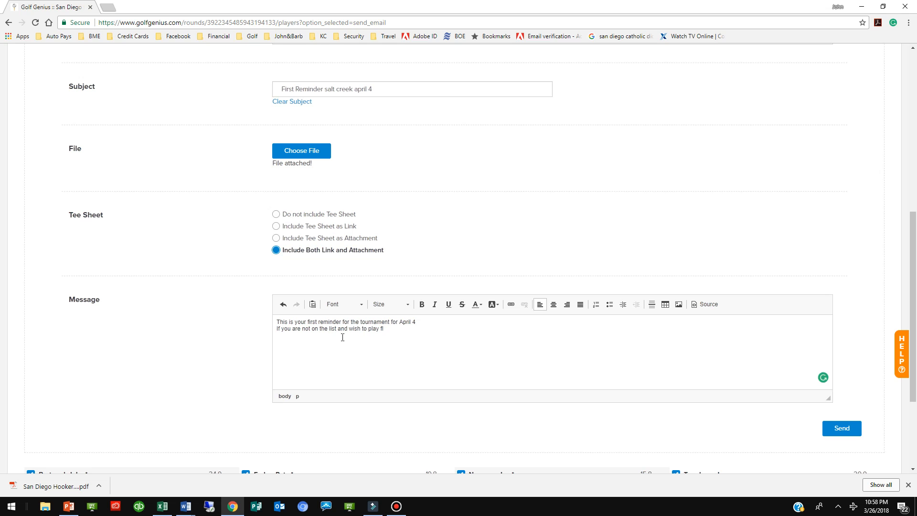
pyautogui.write('llow the instructions below')
# Review the reminder email and open the Email Tee Sheet form from the round's Download / Print Center.
pyautogui.scroll(4, 397, 320)
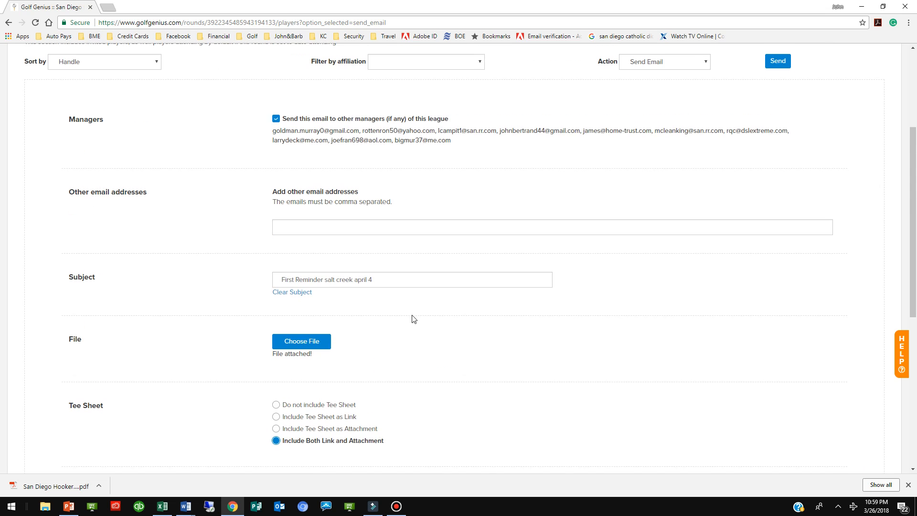
pyautogui.scroll(-3, 712, 404)
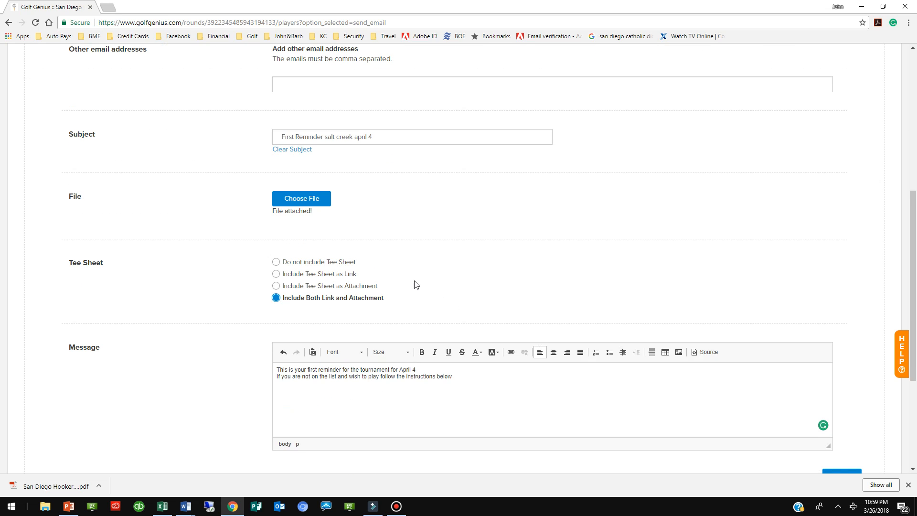
pyautogui.scroll(3, 430, 292)
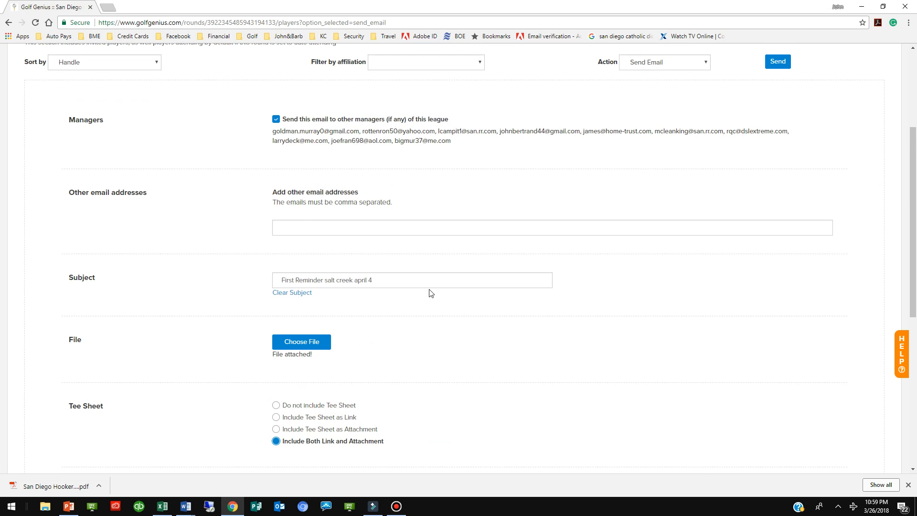
pyautogui.scroll(4, 357, 246)
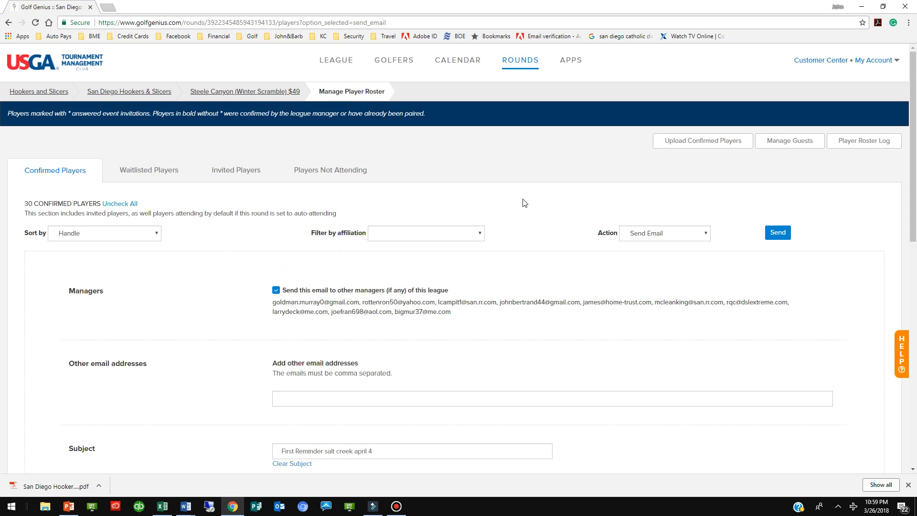
pyautogui.click(517, 64)
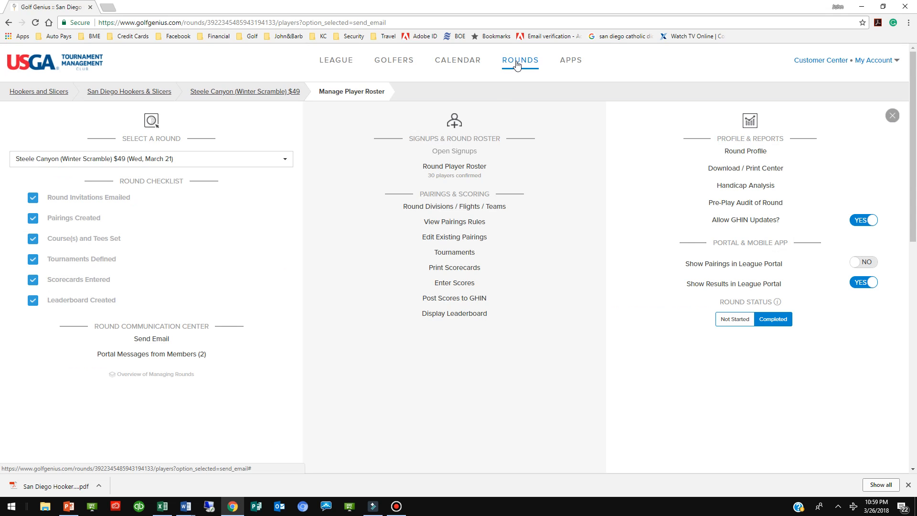
pyautogui.click(754, 171)
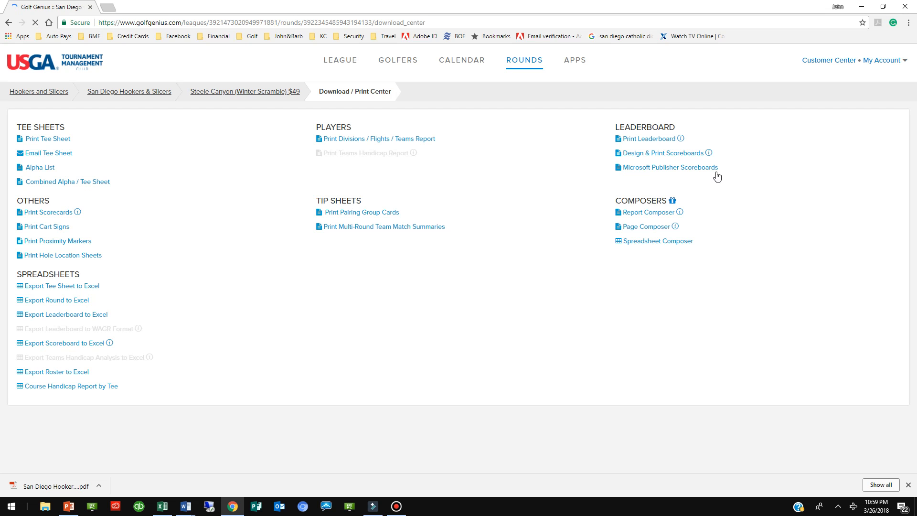
pyautogui.click(51, 157)
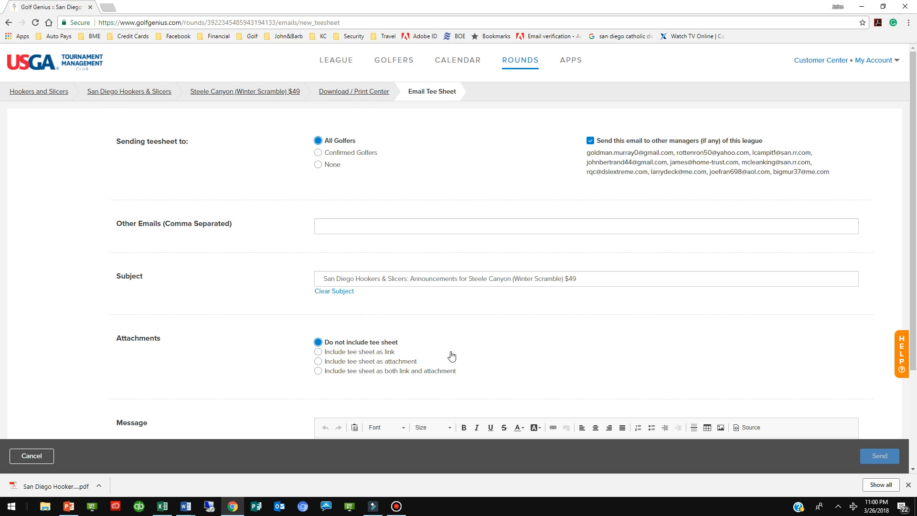
# Begin the tee sheet email's message with "This is your pairing for tomorrows tournament. If not playing".
pyautogui.scroll(-2, 451, 356)
pyautogui.click(412, 369)
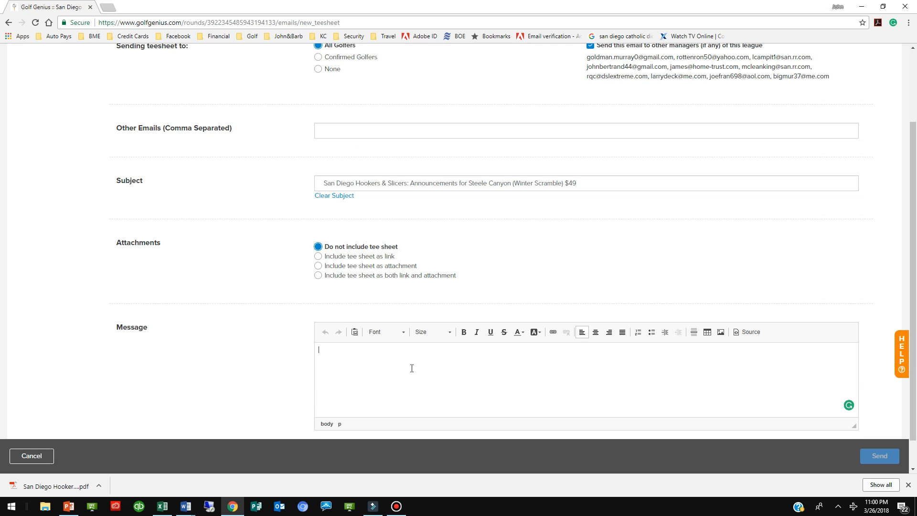
pyautogui.write('This is yo')
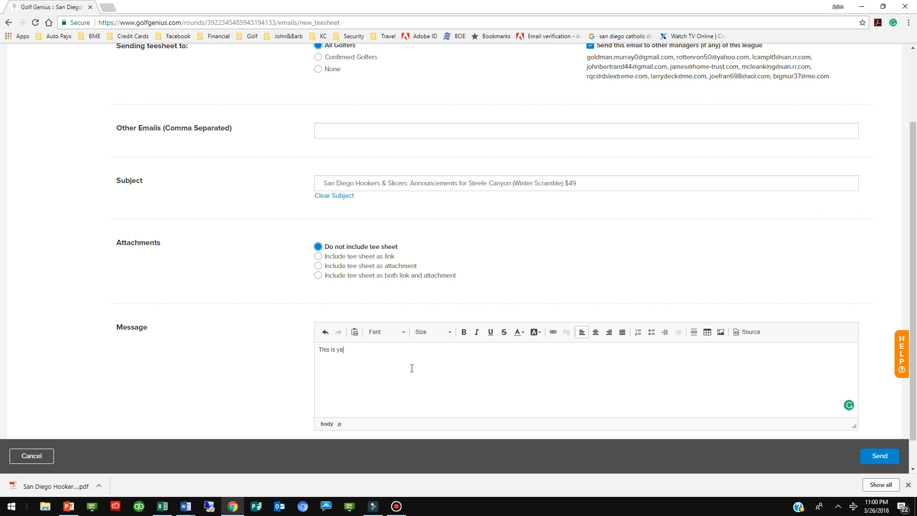
pyautogui.write('ur pairing for tomorrows tournament.  If not playing and')
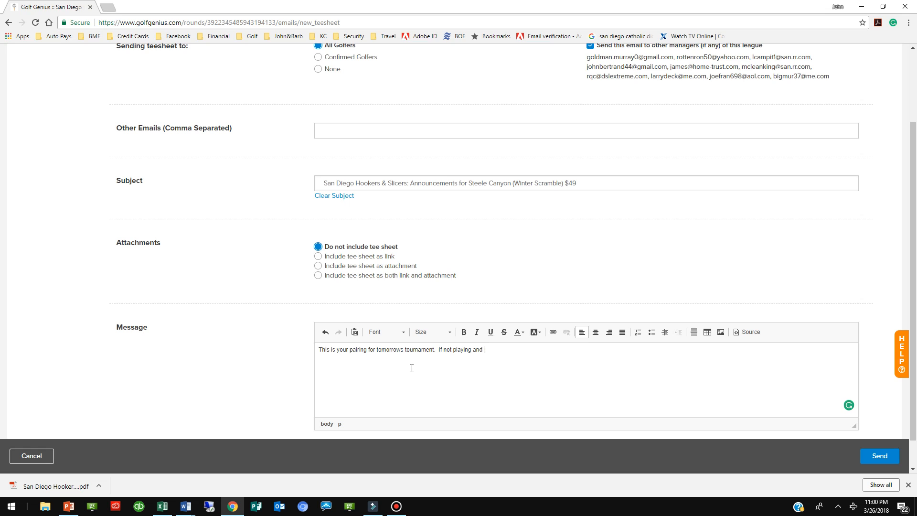
pyautogui.press('BackSpace')
pyautogui.press('BackSpace')
# Finish the message with "there is still room for 1 player. You can sign up by calling me or responding to this email." and the sender's name.
pyautogui.write('there is still room for 1 player.  You can sign up by calling me o')
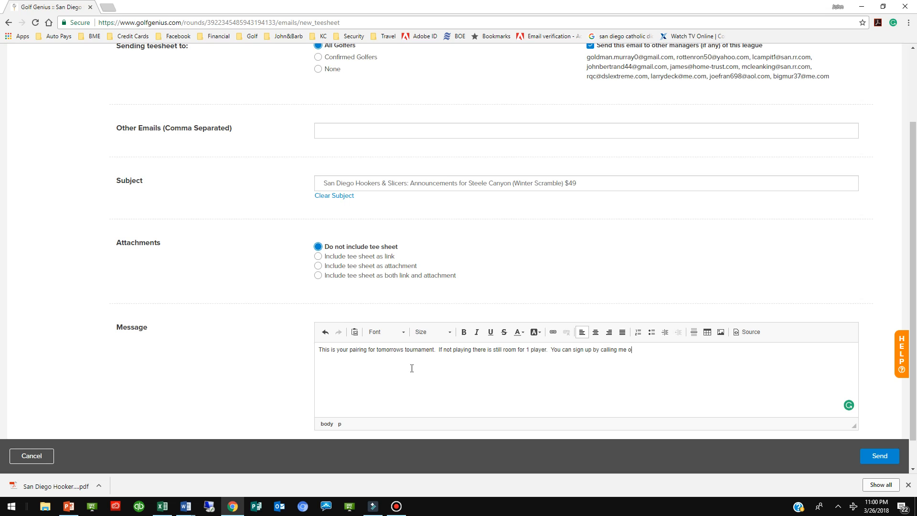
pyautogui.write('r res')
pyautogui.write('pond')
pyautogui.write('ing to this')
pyautogui.write(' email.')
pyautogui.write('John')
# Include the tee sheet as both link and attachment in the pairing email and check its subject and recipients.
pyautogui.click(319, 275)
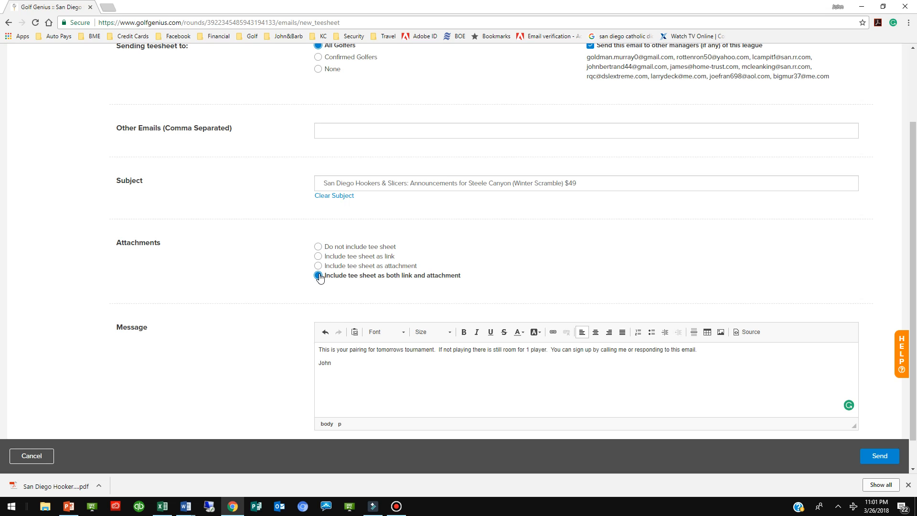
pyautogui.click(410, 187)
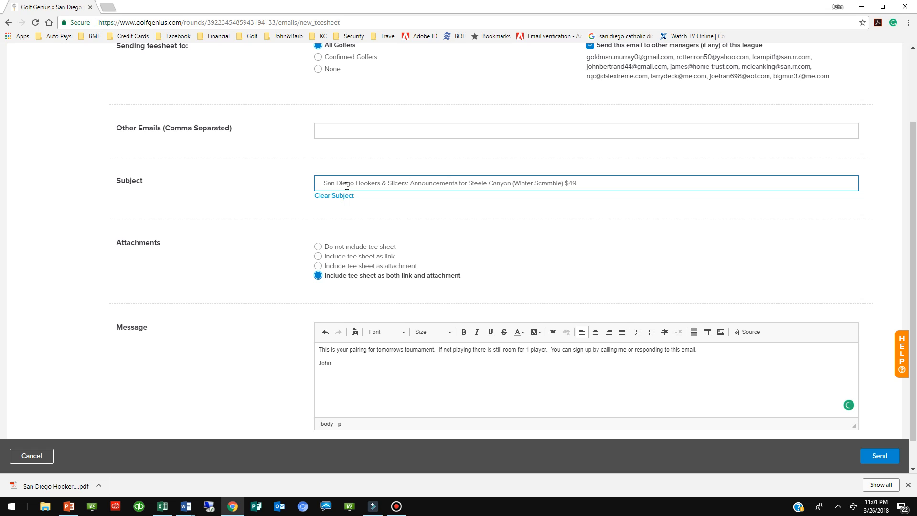
pyautogui.scroll(2, 358, 206)
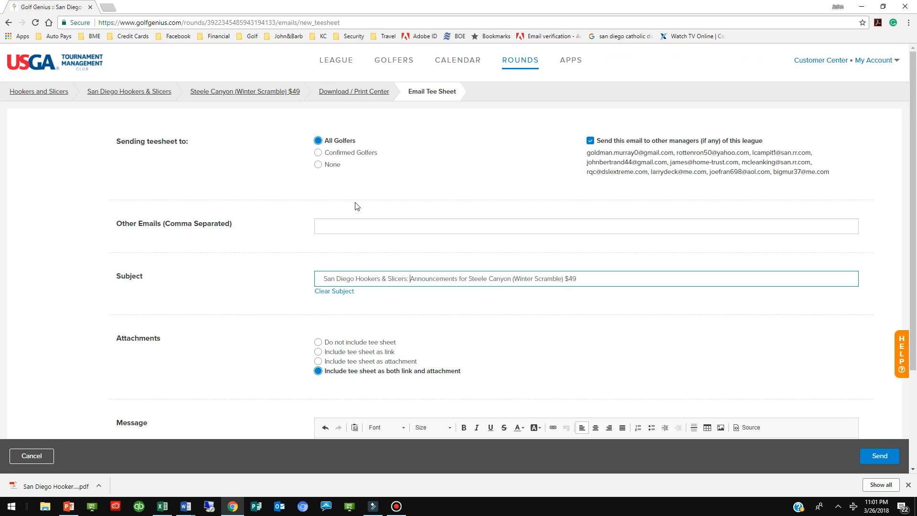
# Look over the tee sheet email and leave it unsent, returning to the Steele Canyon round's Download / Print Center.
pyautogui.scroll(-3, 471, 246)
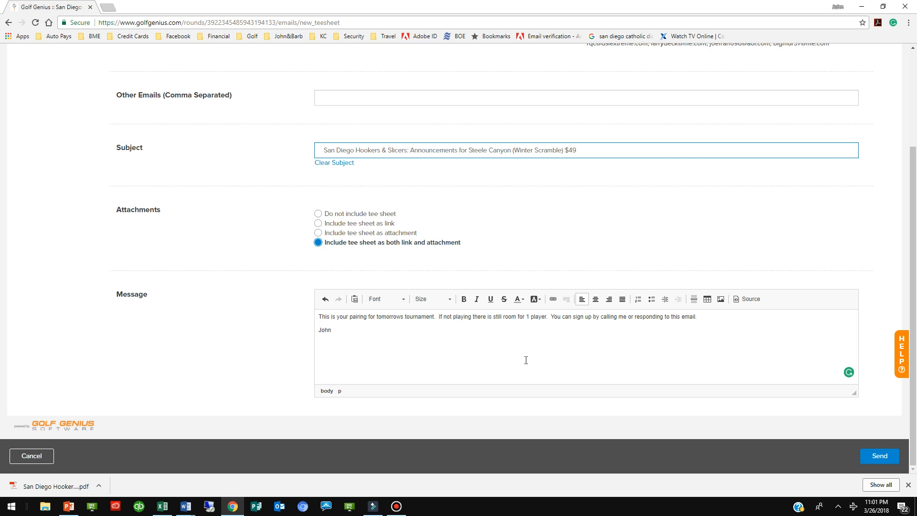
pyautogui.scroll(3, 544, 335)
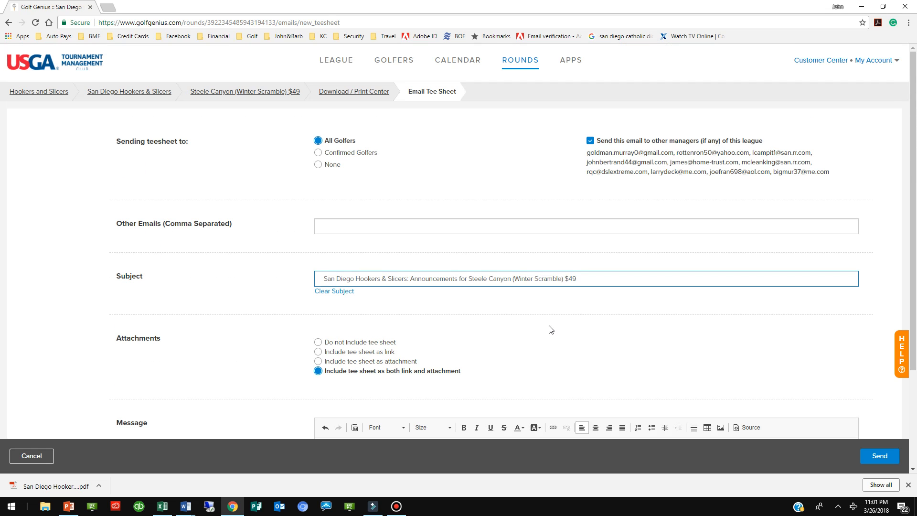
pyautogui.click(515, 66)
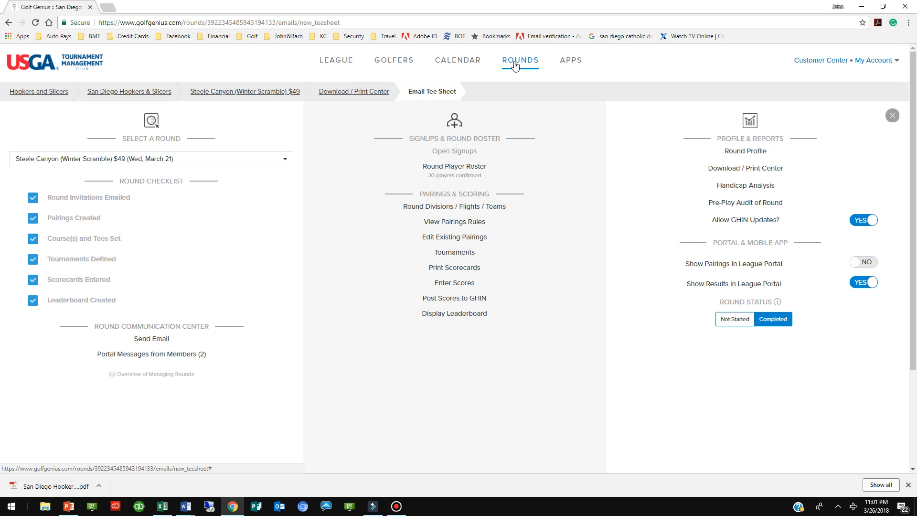
pyautogui.click(745, 169)
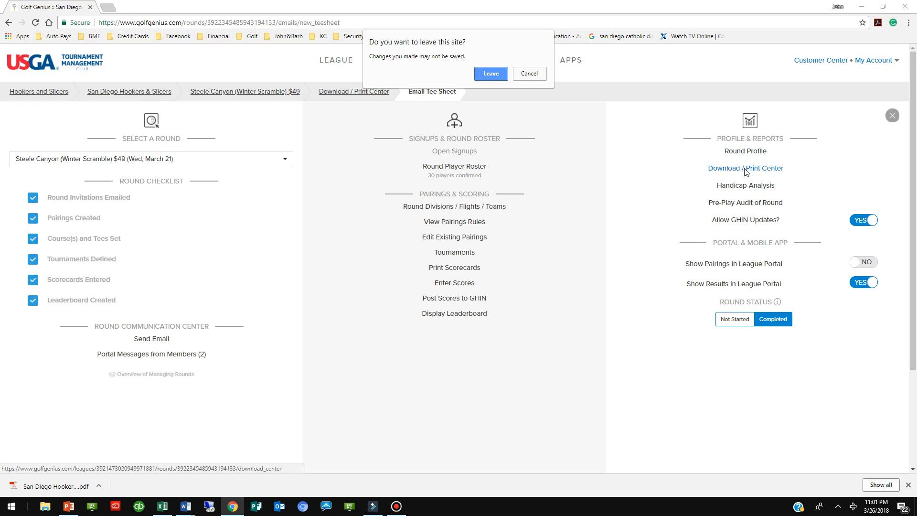
pyautogui.click(491, 74)
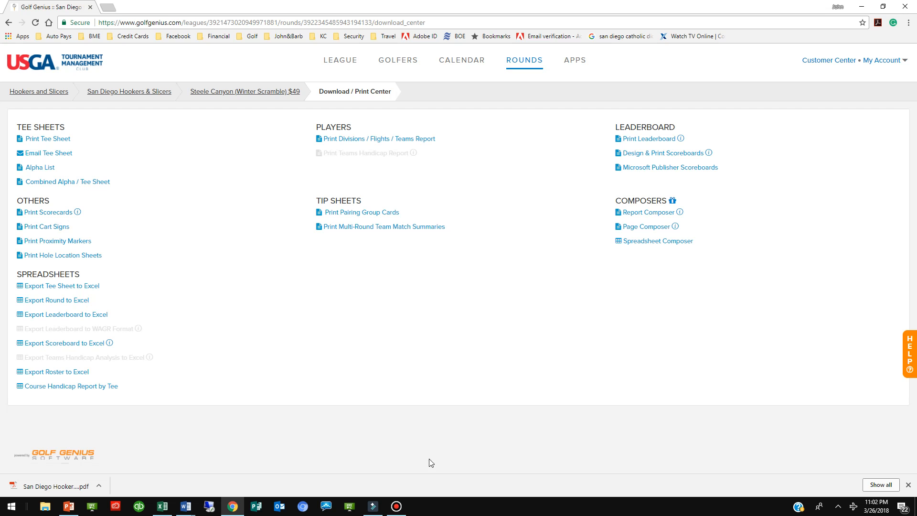
pyautogui.click(397, 507)
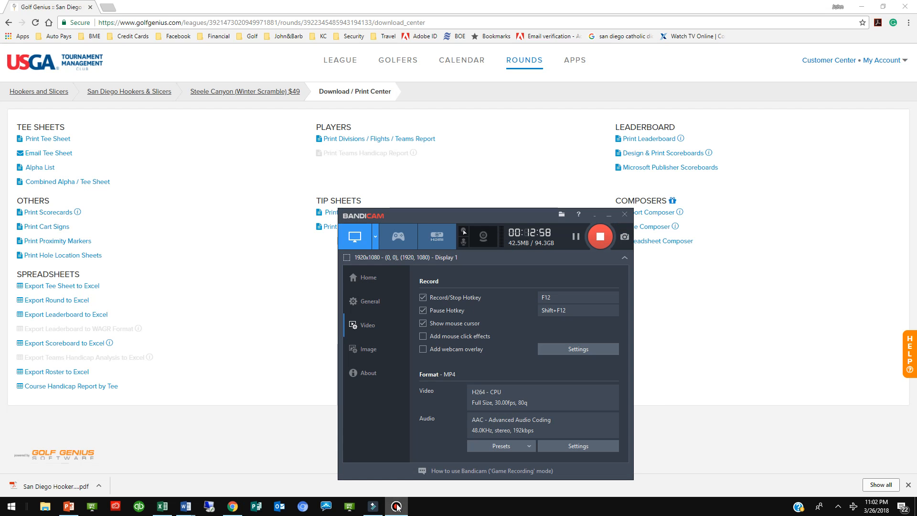